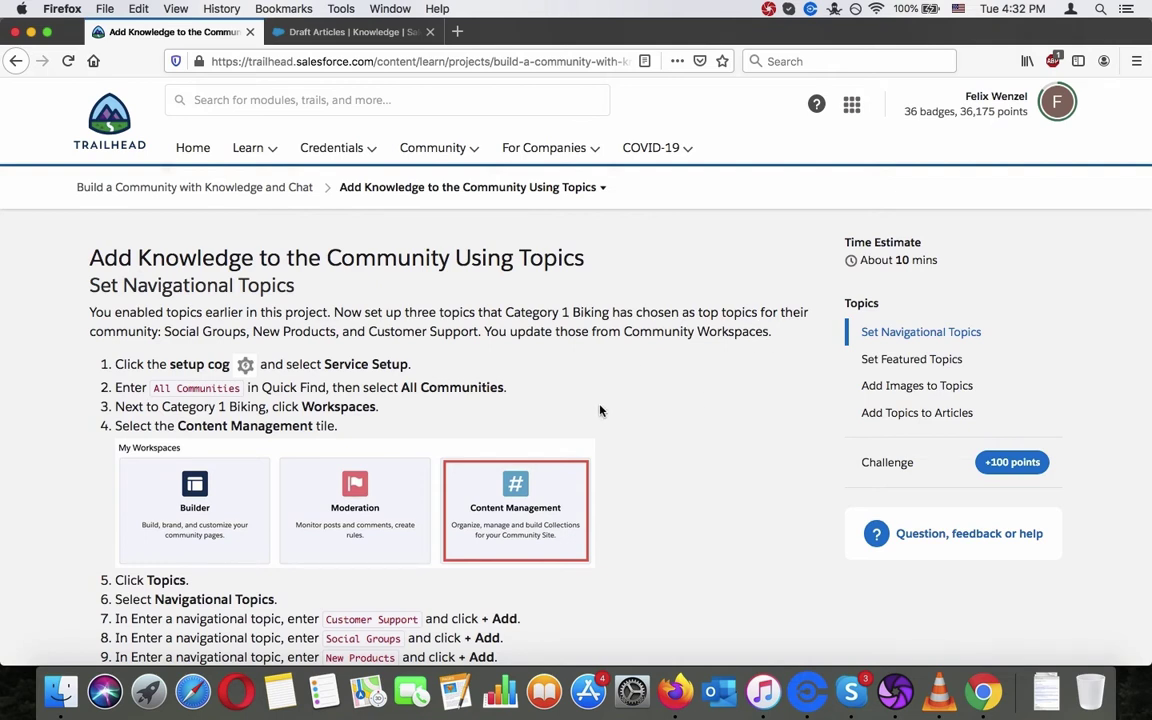
# Review the Set Navigational Topics instructions on Trailhead and open Service Setup from the Salesforce org
pyautogui.scroll(-5, 600, 410)
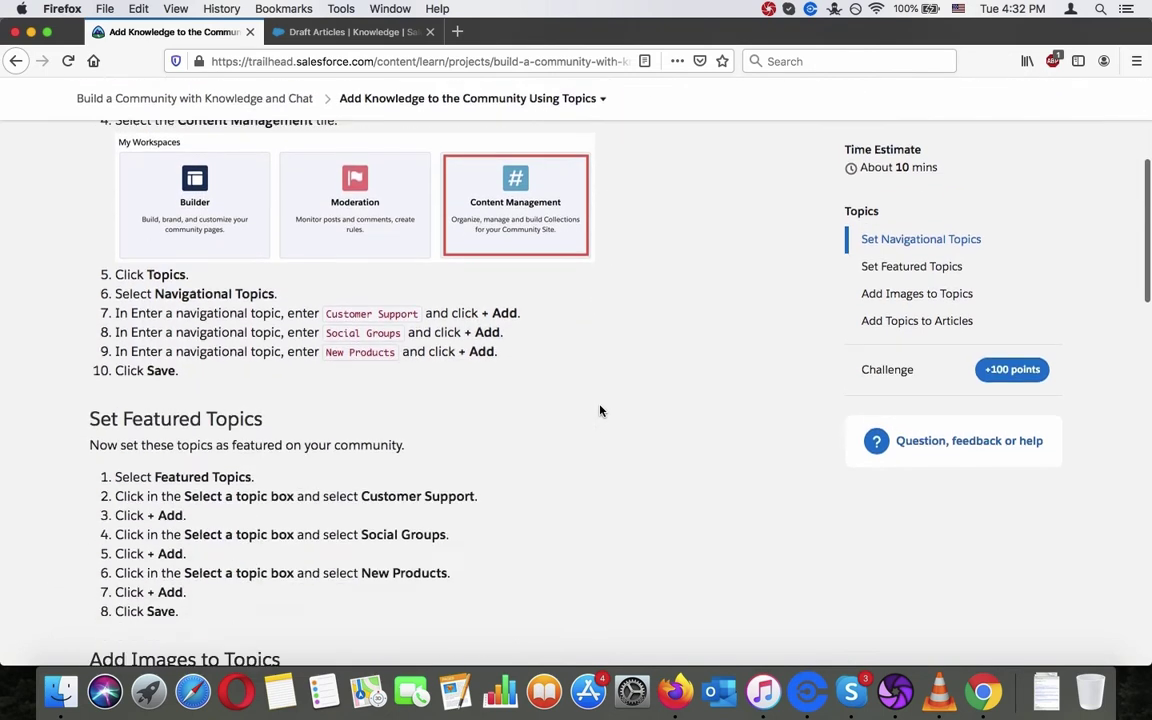
pyautogui.scroll(5, 532, 345)
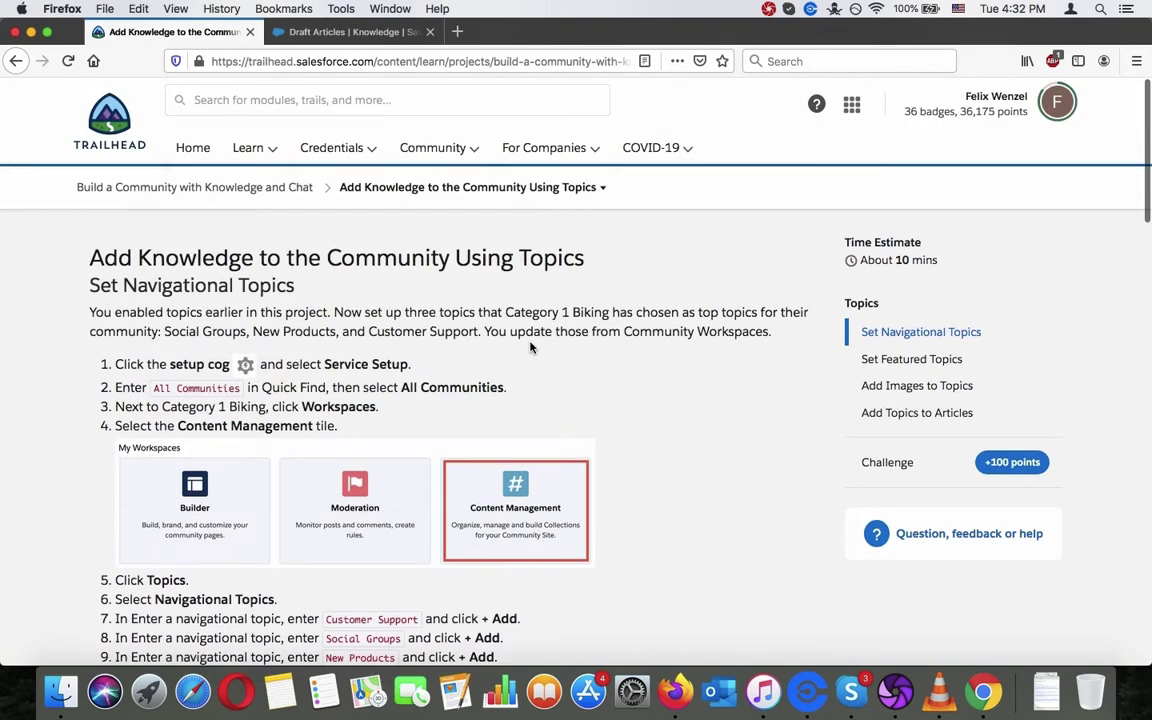
pyautogui.click(326, 38)
pyautogui.click(1066, 97)
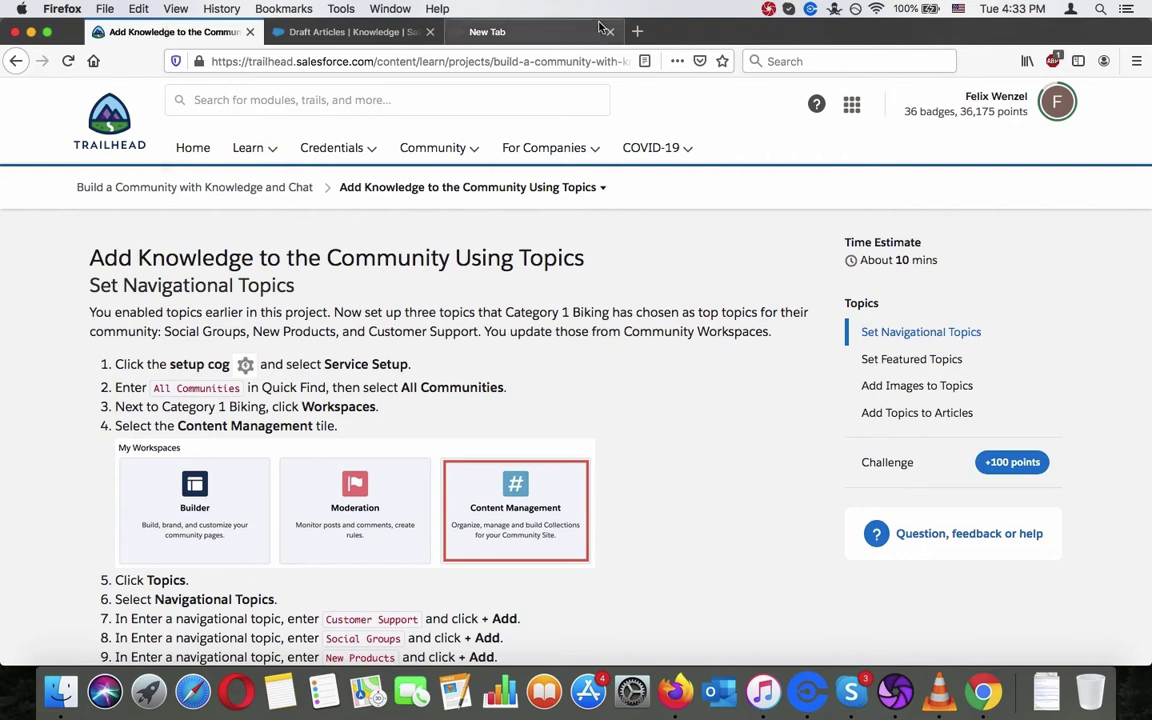
pyautogui.middleClick(509, 33)
pyautogui.click(393, 38)
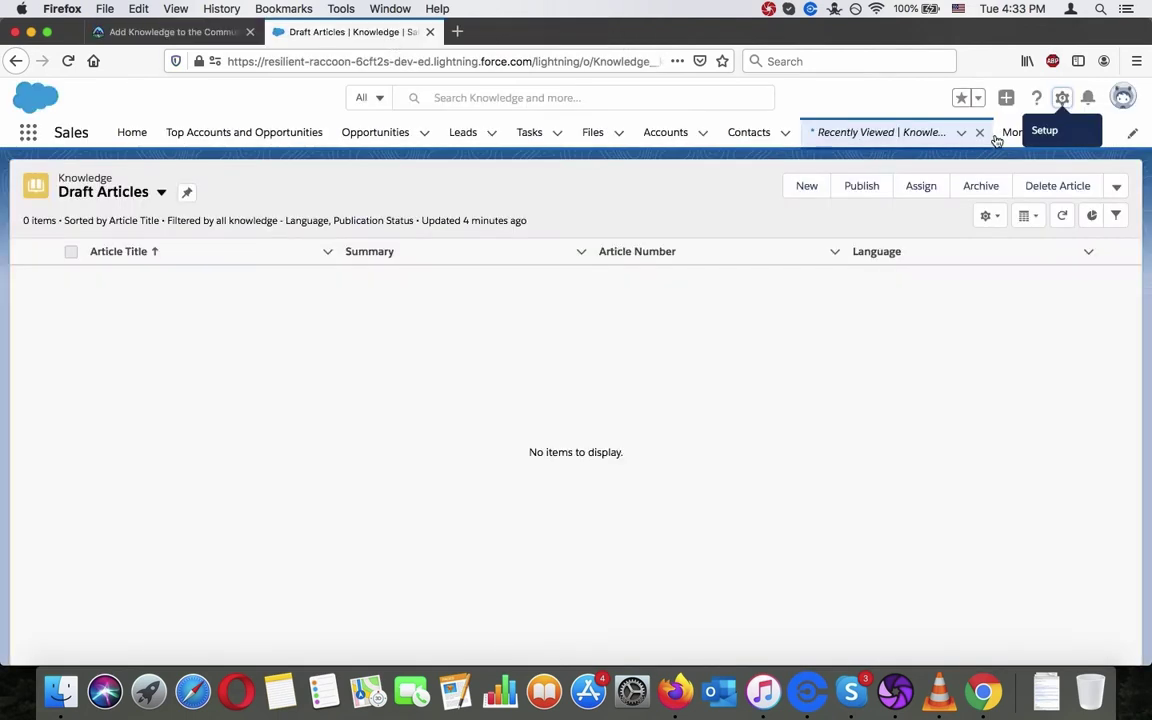
pyautogui.click(1060, 100)
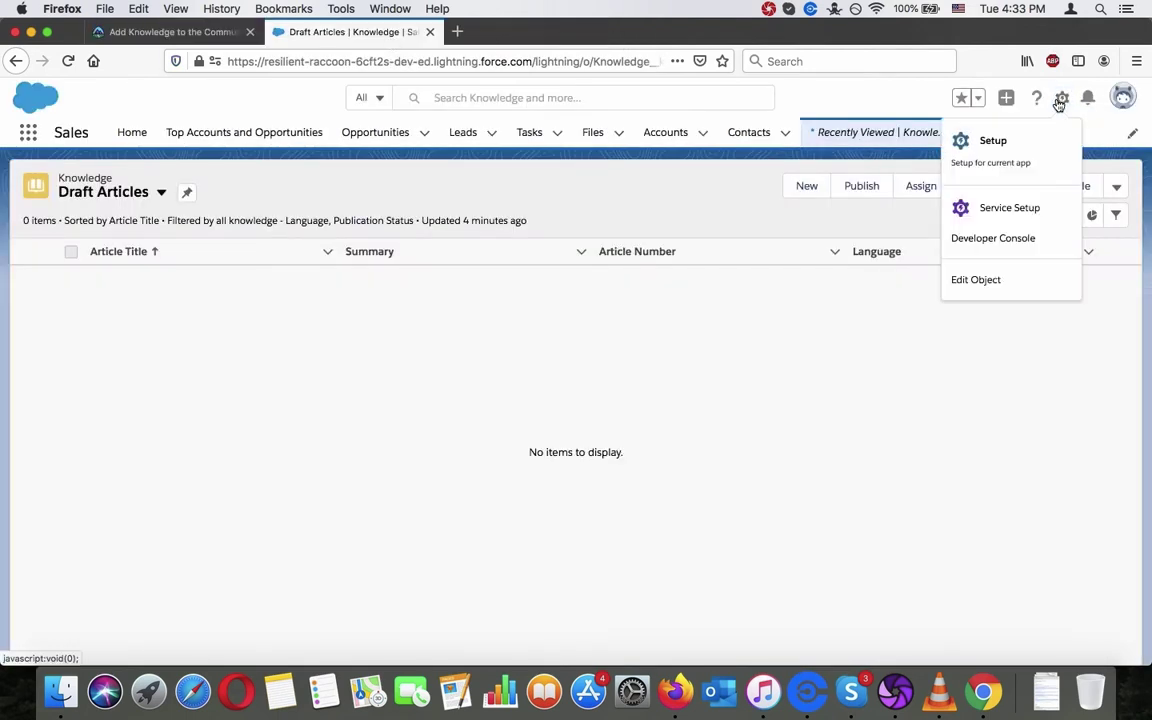
pyautogui.click(977, 216)
# Search the Service Setup options for "all comm" and open All Communities
pyautogui.click(195, 40)
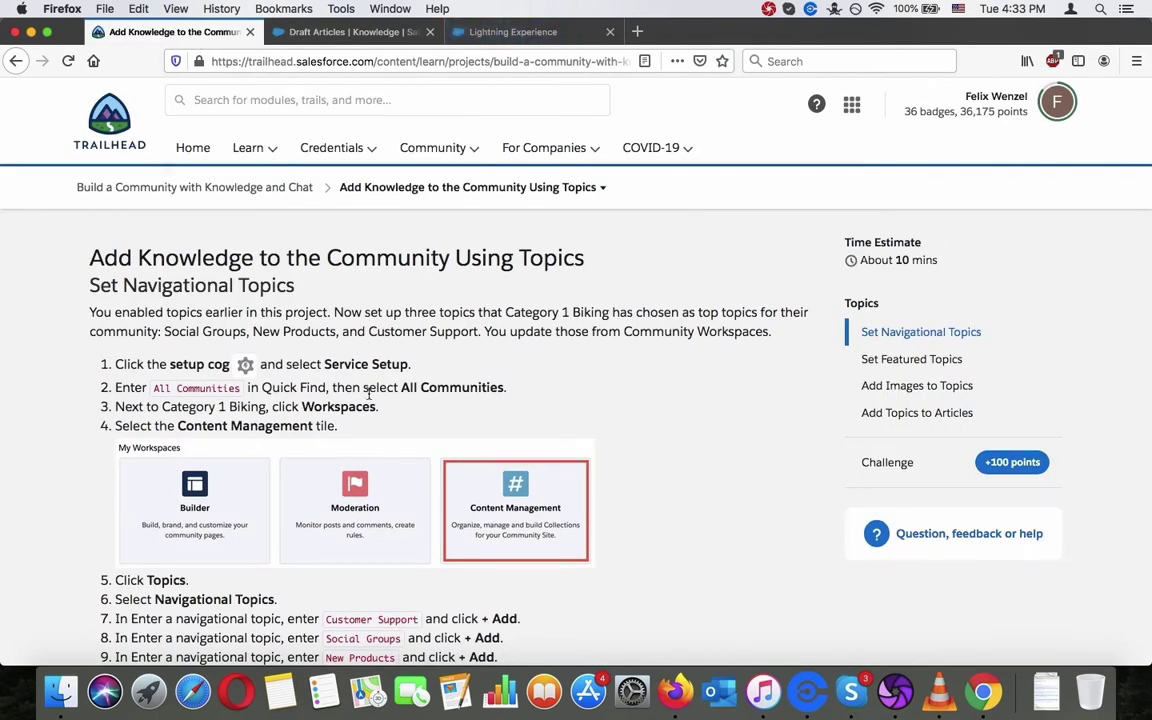
pyautogui.click(490, 38)
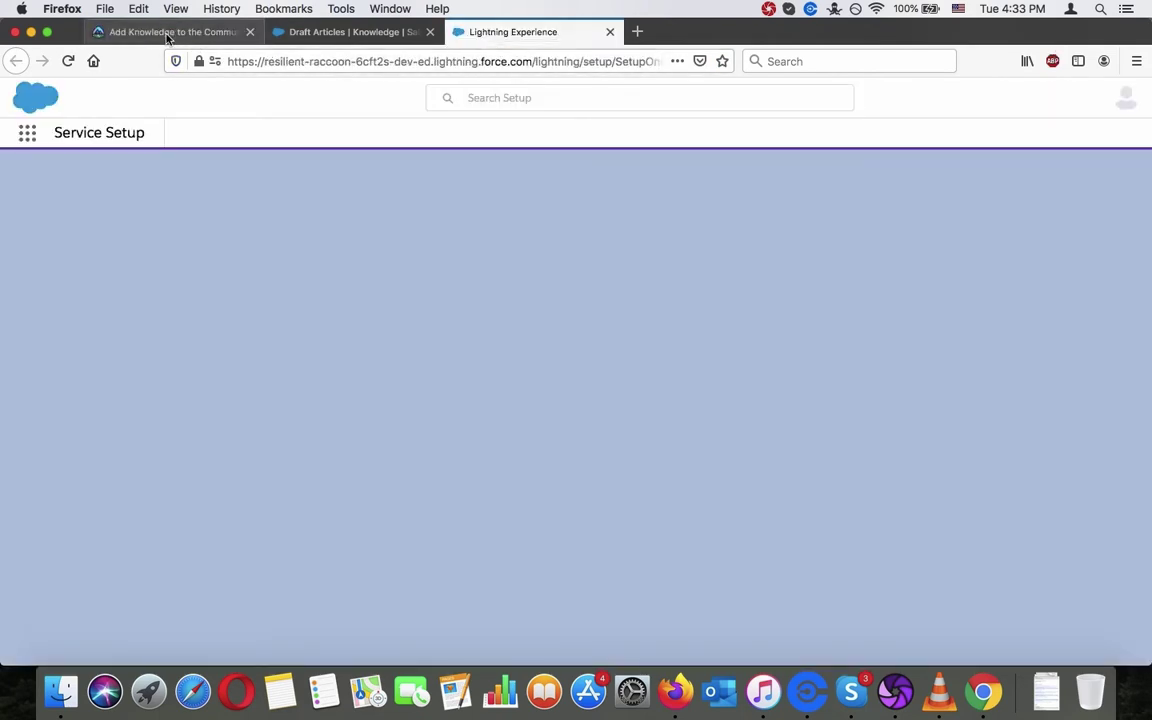
pyautogui.click(168, 37)
pyautogui.click(505, 34)
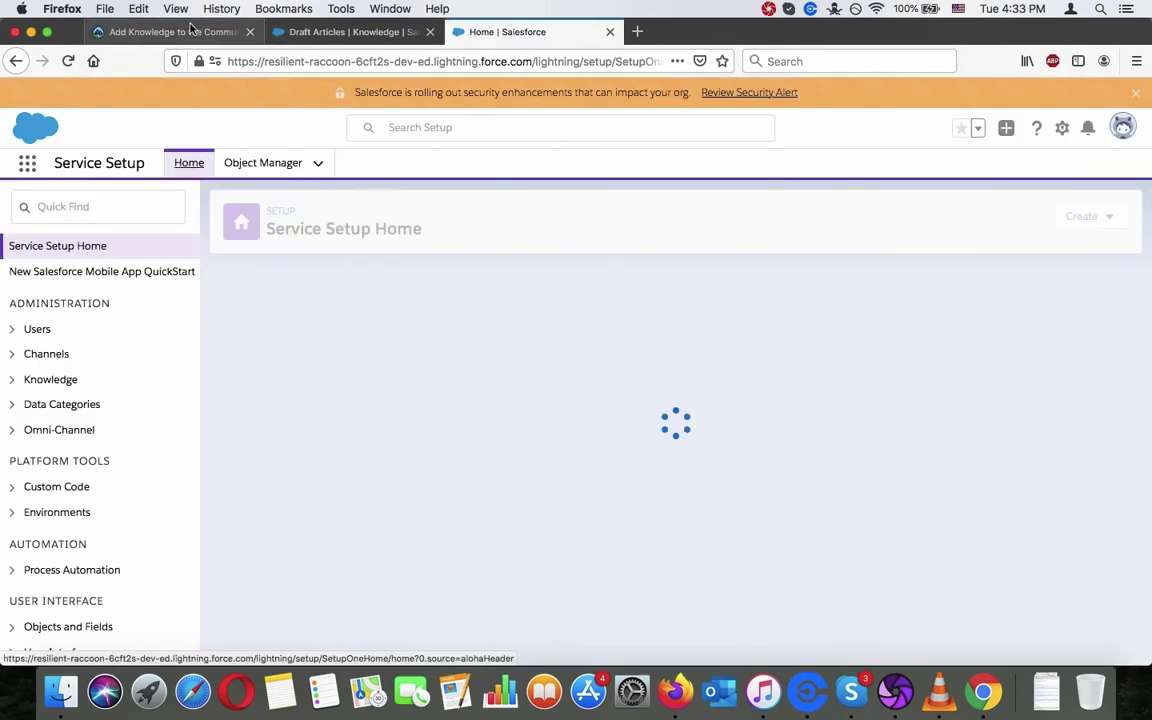
pyautogui.click(170, 31)
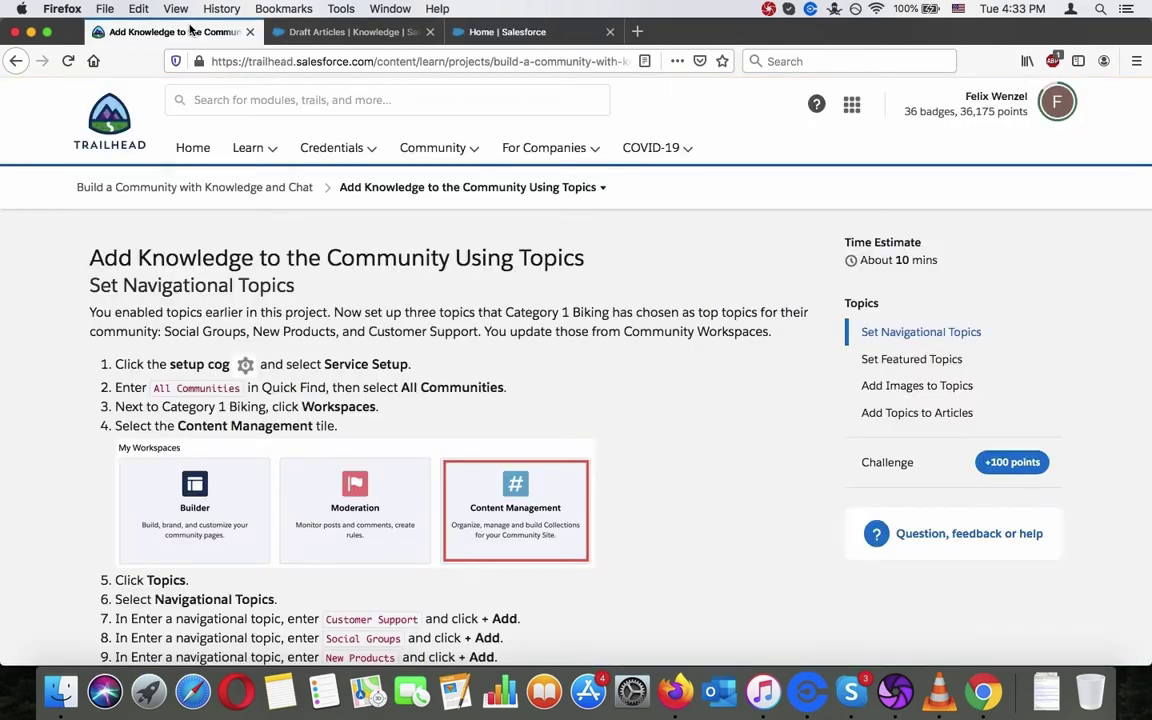
pyautogui.click(482, 32)
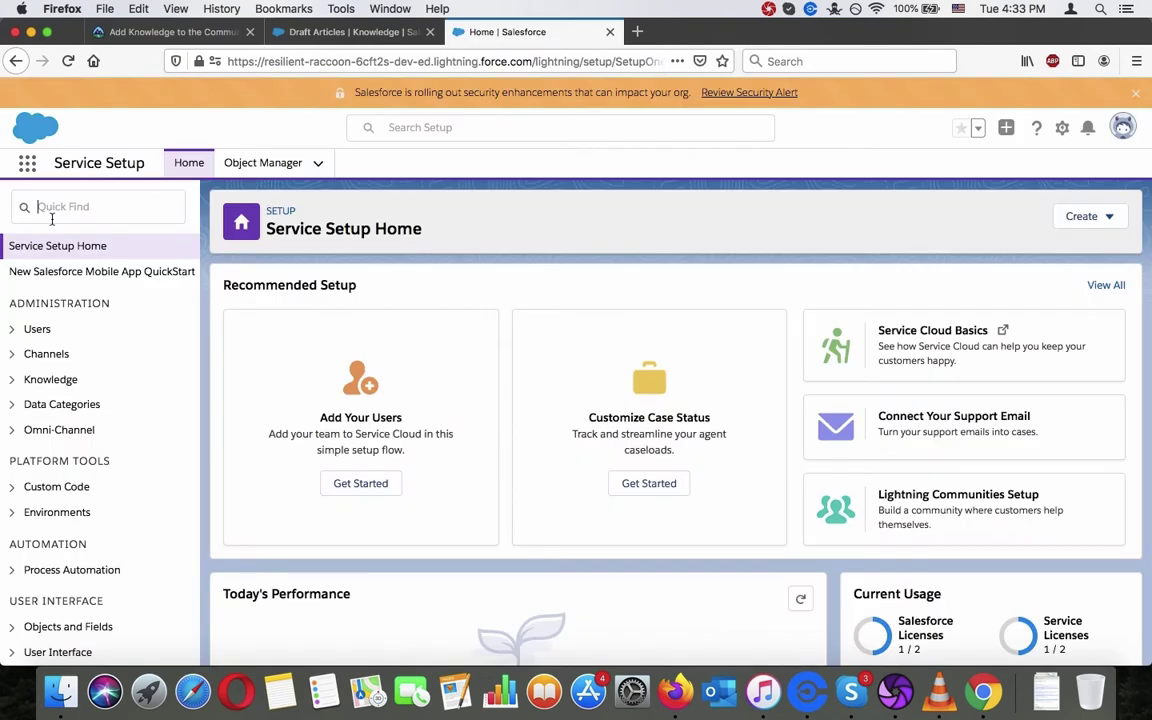
pyautogui.write('all comm')
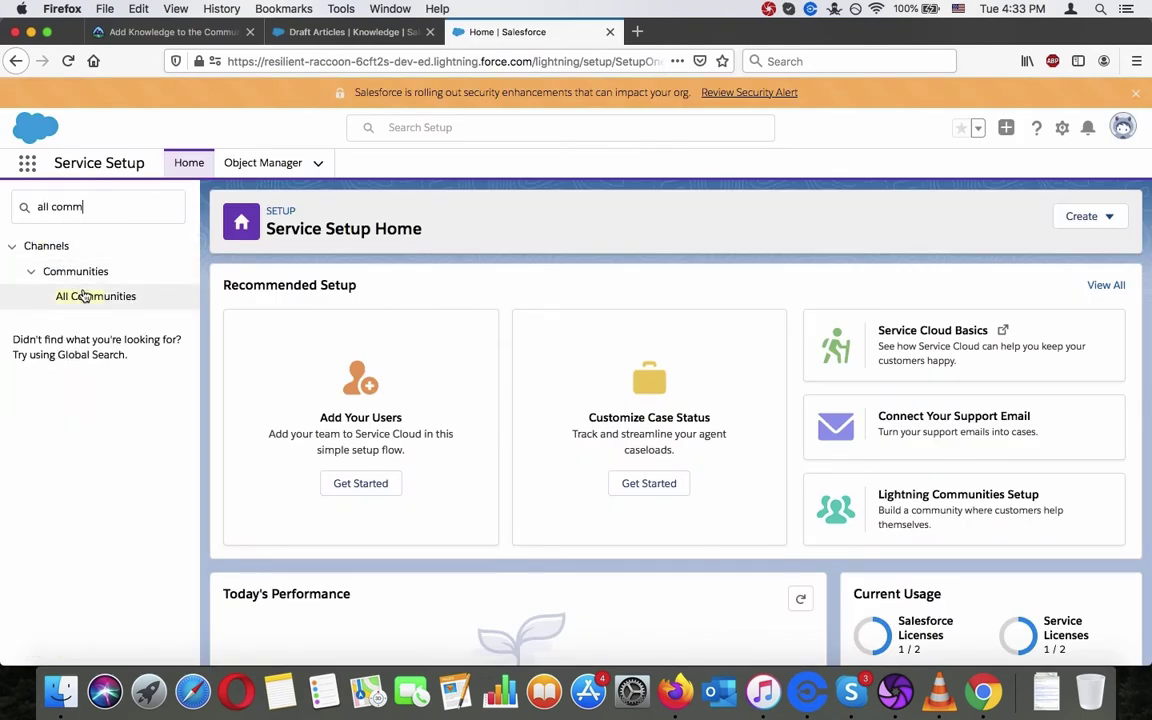
pyautogui.click(85, 296)
# Open the Content Management workspace of the Category 1 Biking community and go to its Navigational Topics
pyautogui.click(150, 32)
pyautogui.moveTo(395, 148)
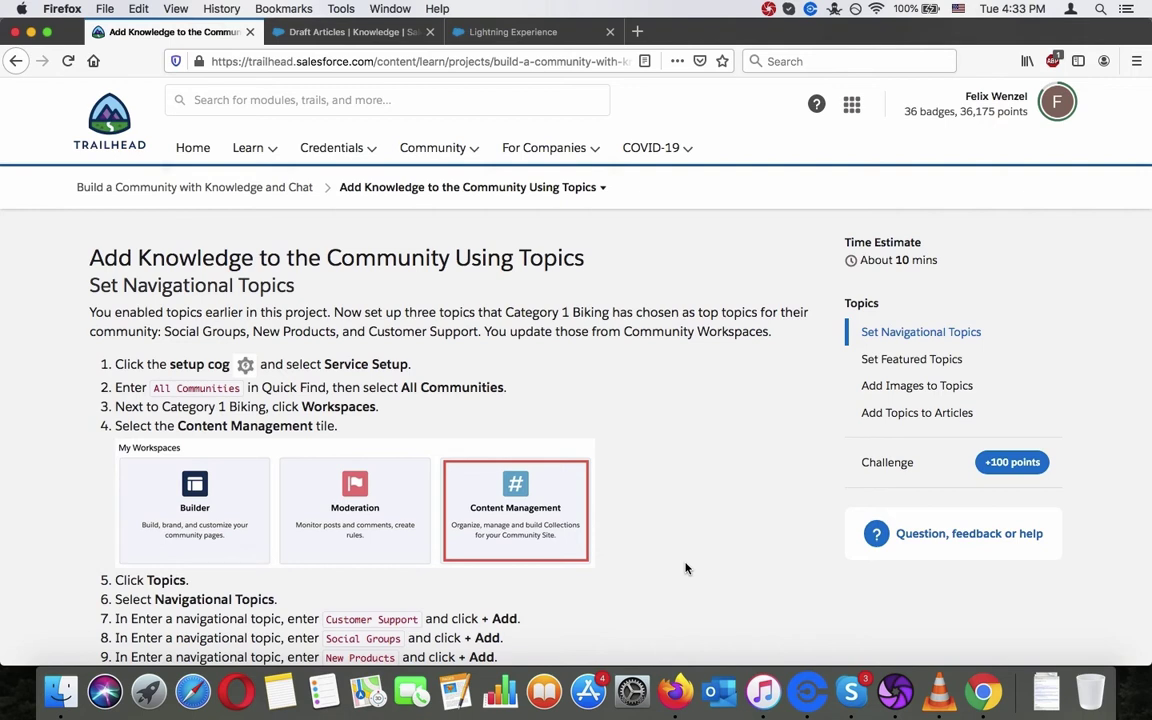
pyautogui.click(493, 33)
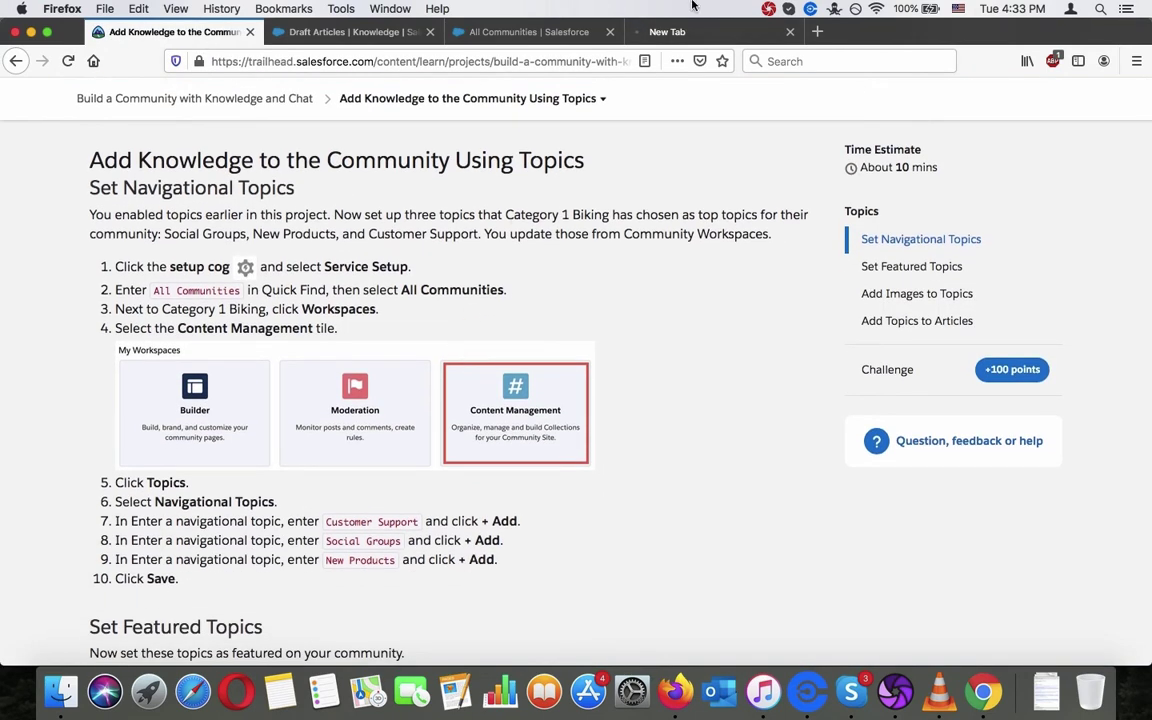
pyautogui.click(686, 33)
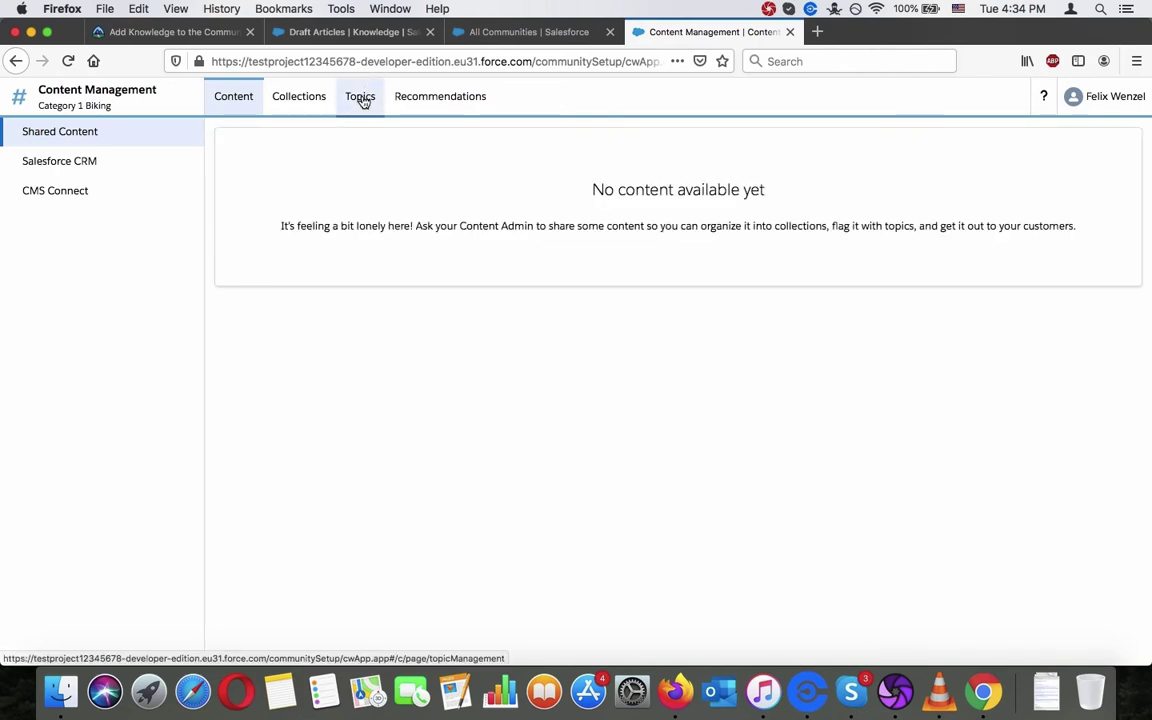
pyautogui.click(361, 98)
pyautogui.click(124, 160)
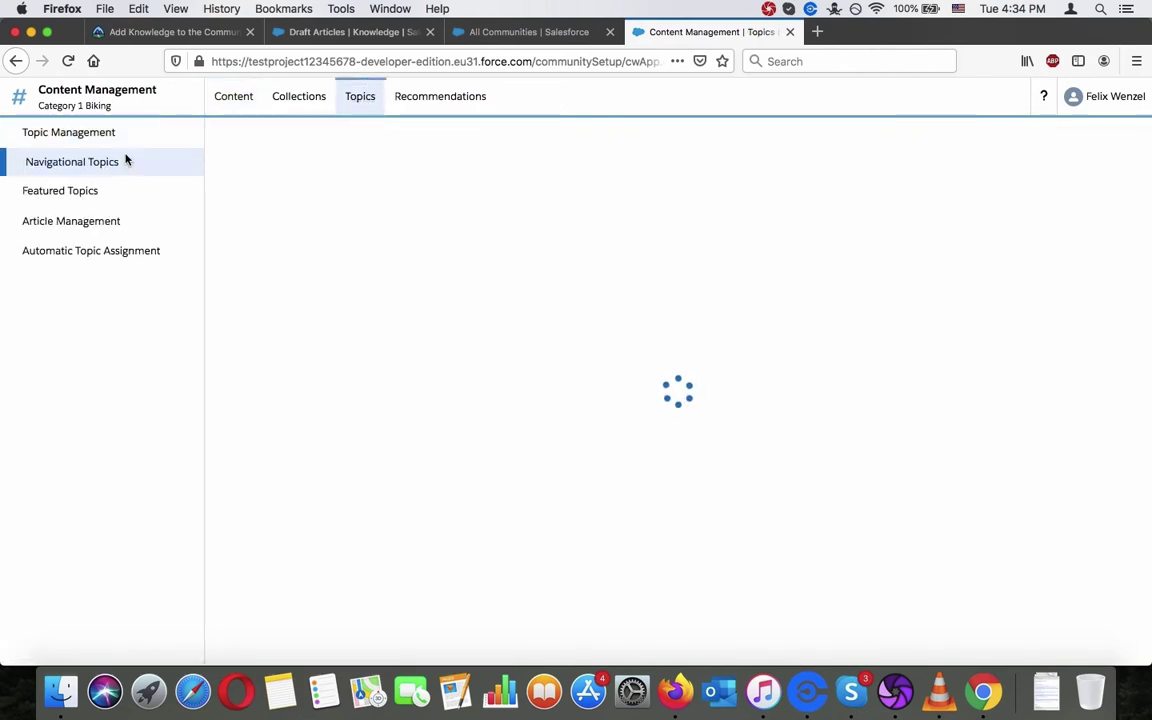
pyautogui.click(179, 36)
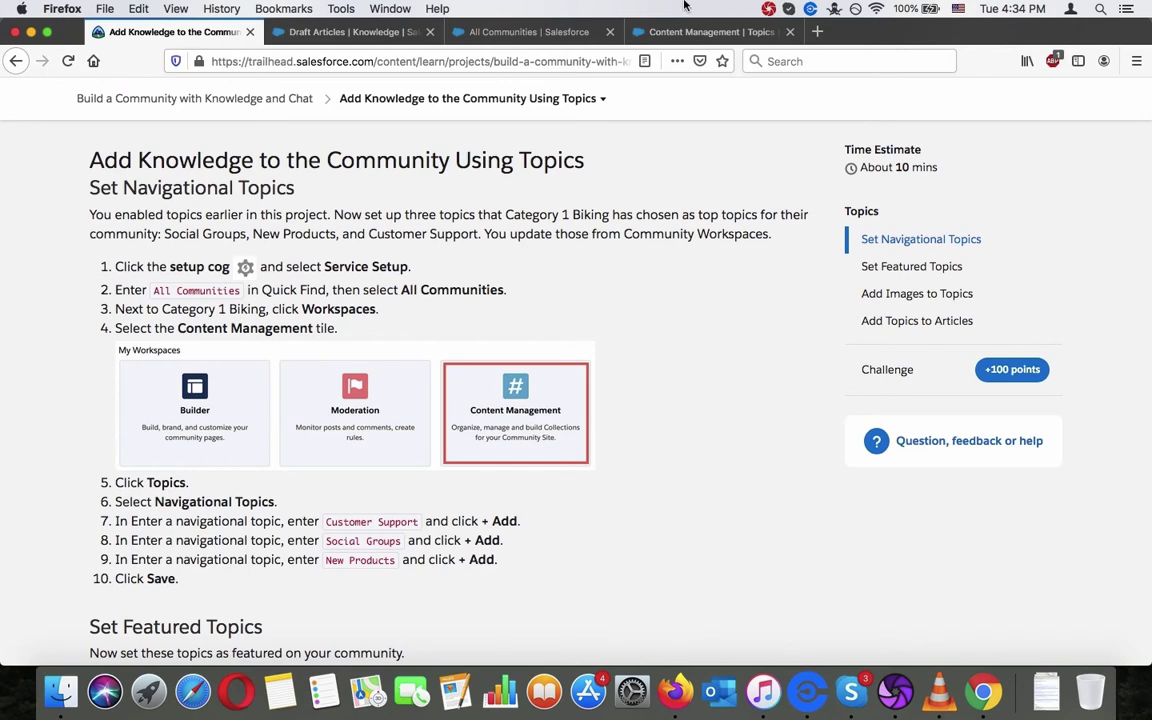
pyautogui.click(700, 31)
pyautogui.click(391, 339)
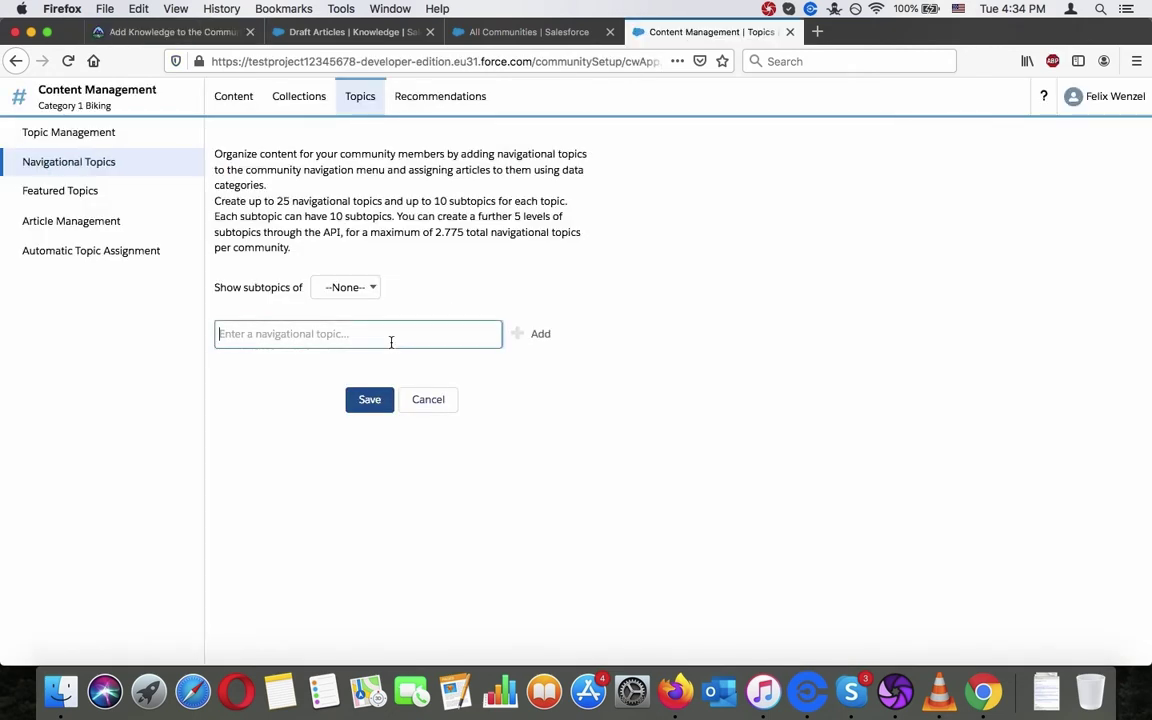
pyautogui.write('cust')
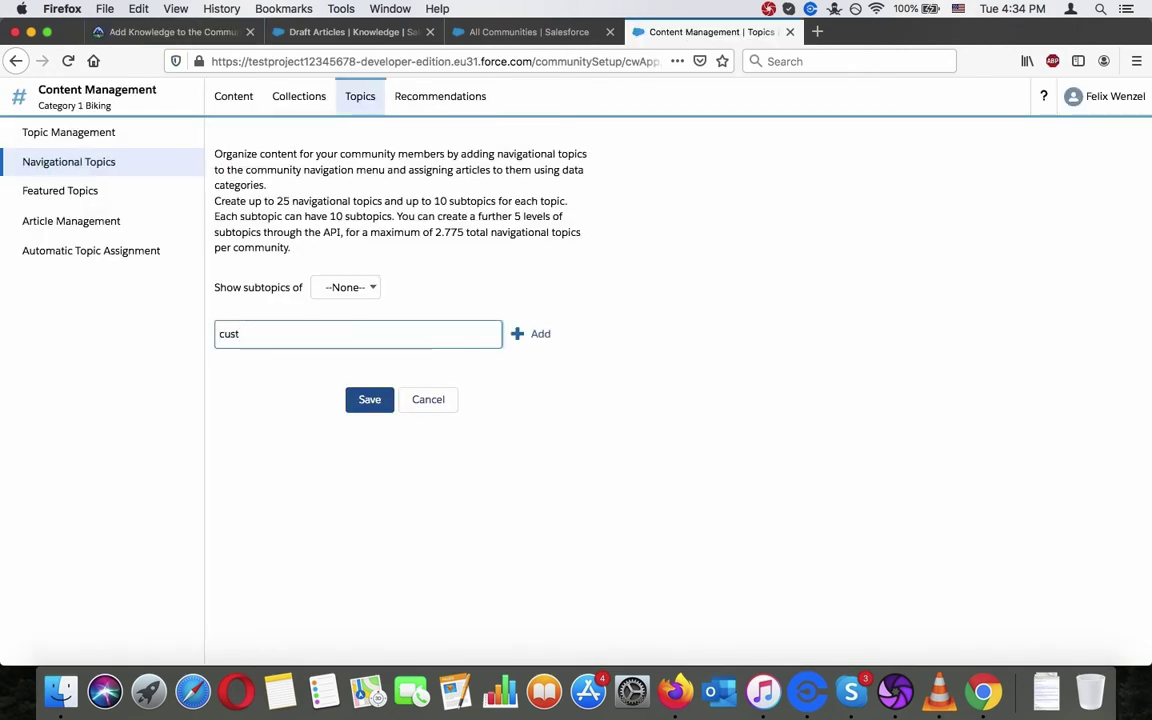
pyautogui.write('omer su')
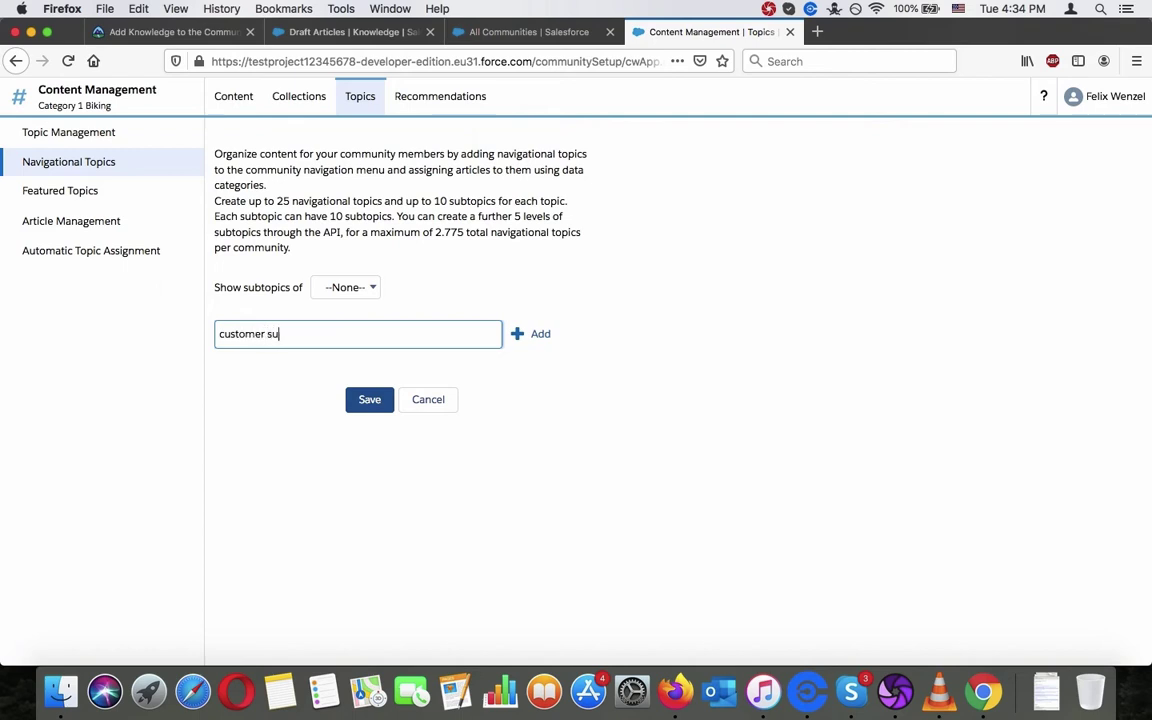
pyautogui.write('pport')
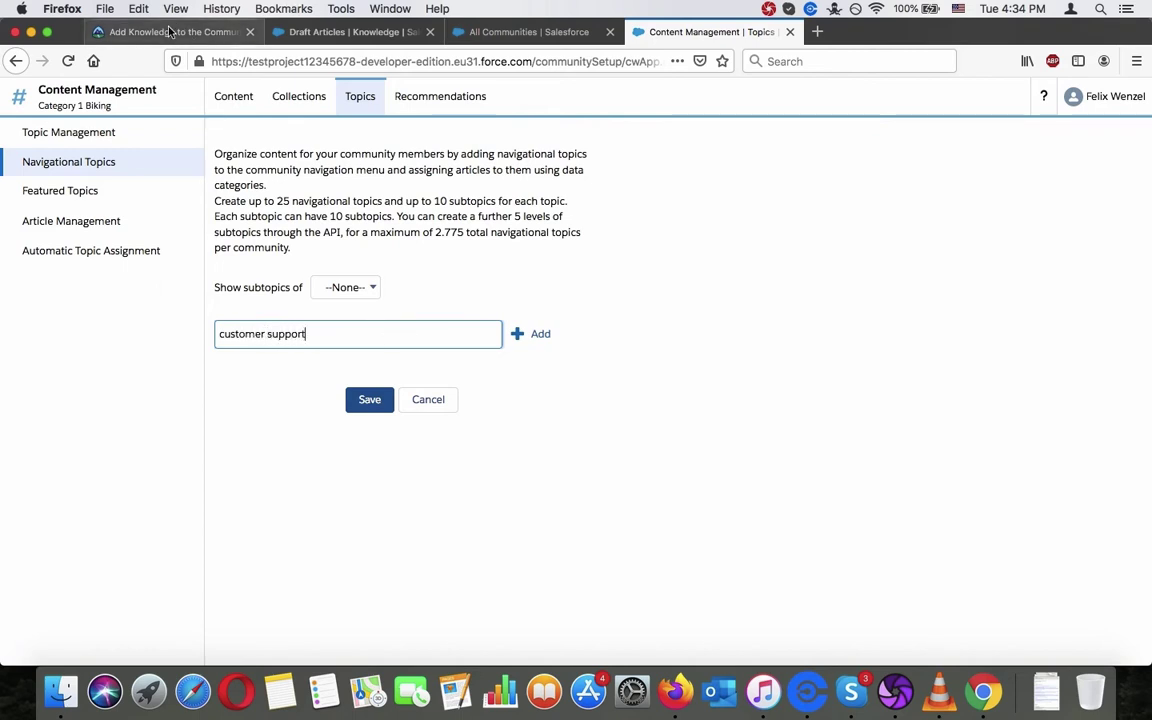
# Copy the topic name Customer Support from the Trailhead instructions and add it as a navigational topic
pyautogui.click(155, 31)
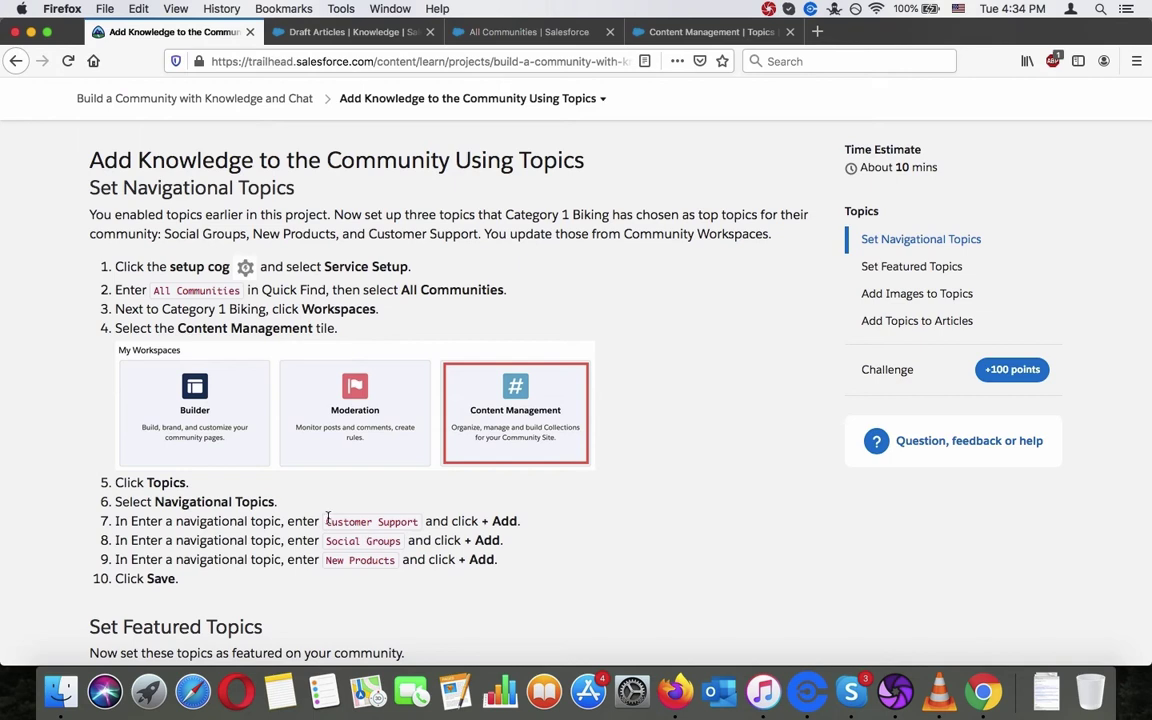
pyautogui.moveTo(326, 522); pyautogui.dragTo(414, 524)
pyautogui.press('super+c')
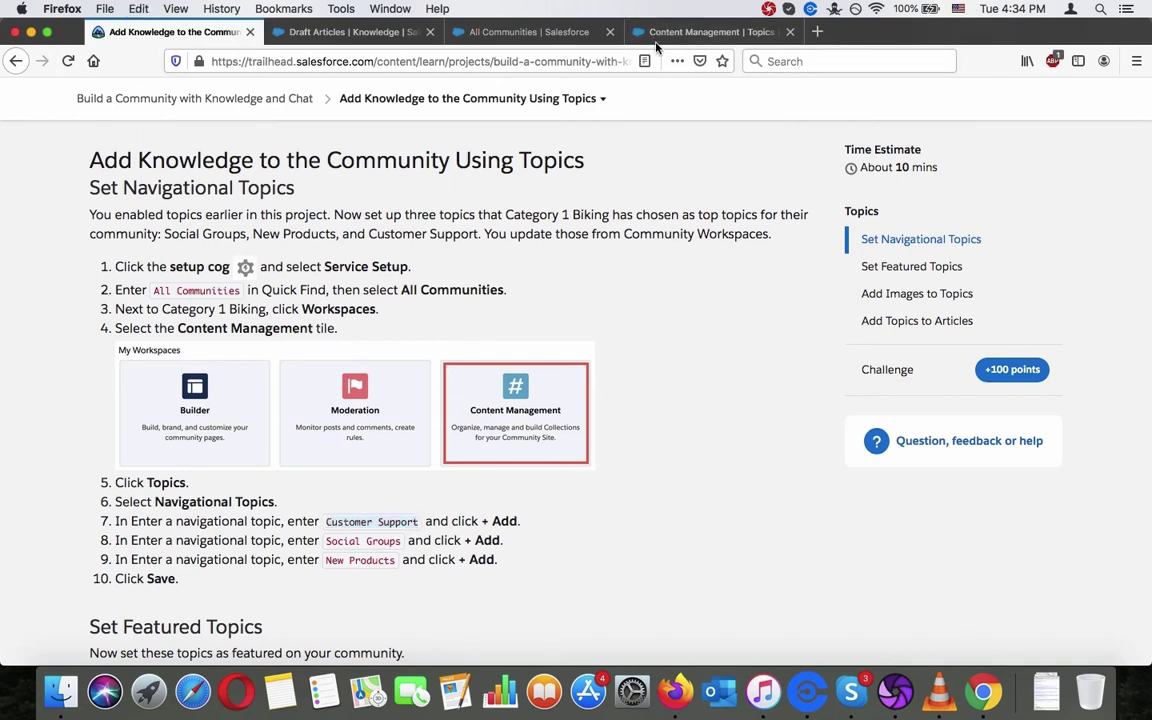
pyautogui.click(695, 36)
pyautogui.press('super+a')
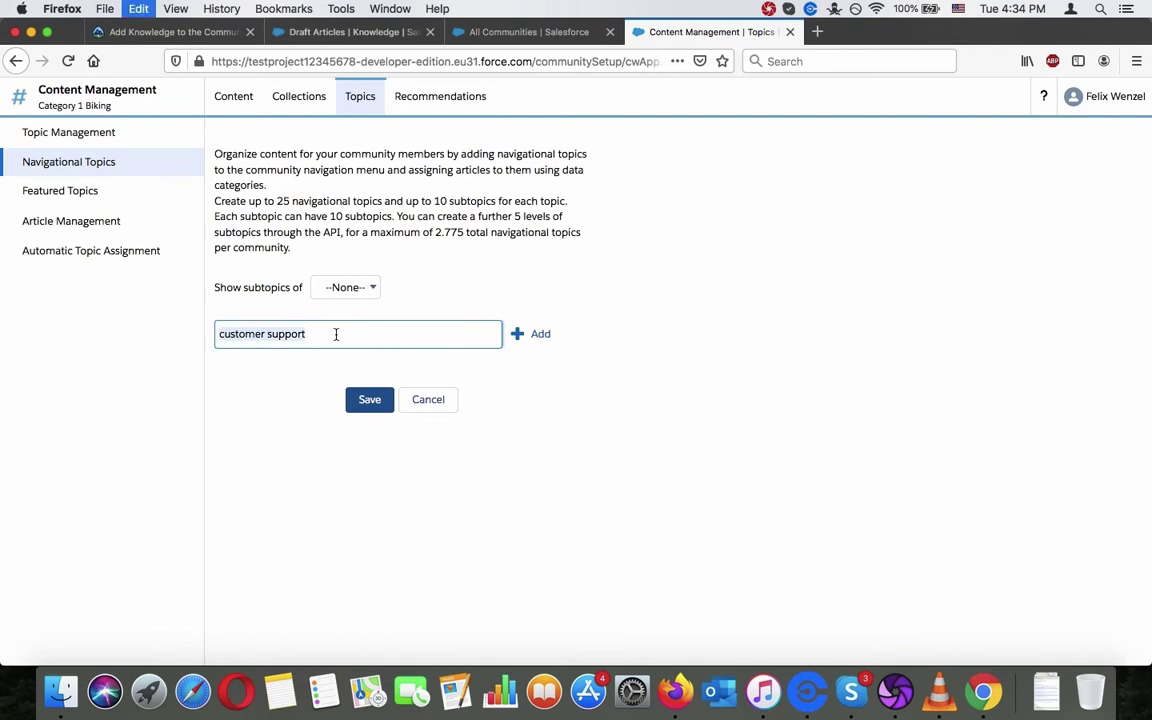
pyautogui.press('super+v')
pyautogui.click(529, 334)
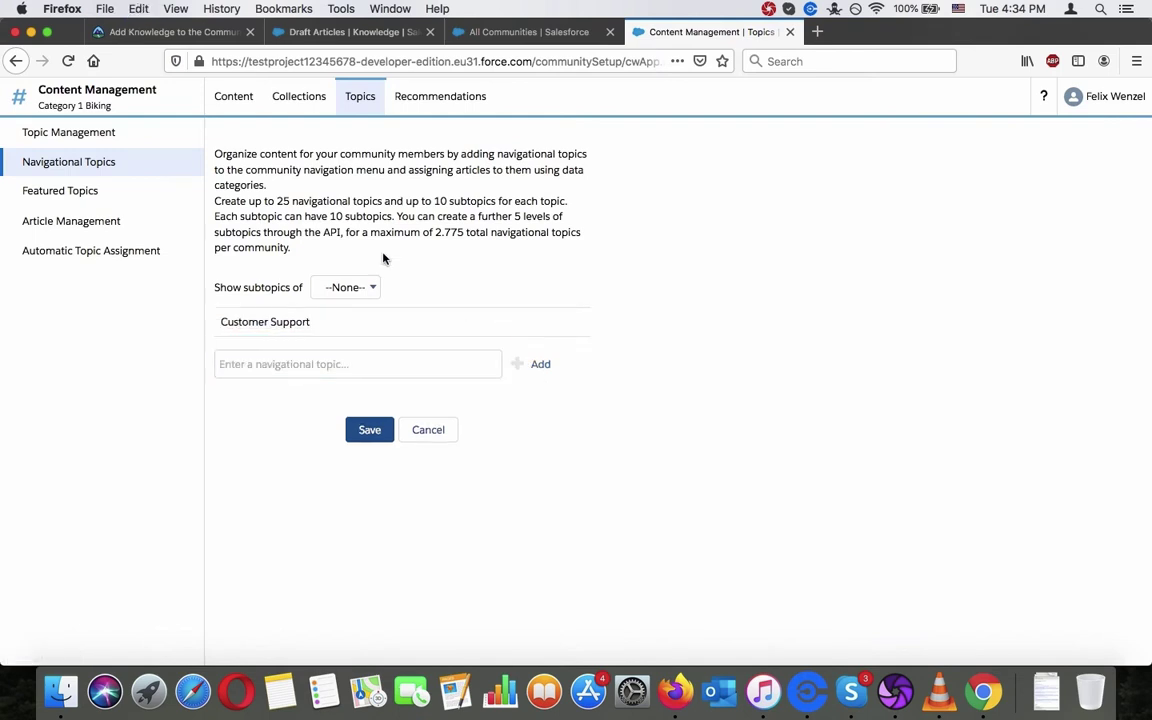
# Add Social Groups as a navigational topic, copying the name from the Trailhead instructions
pyautogui.click(135, 36)
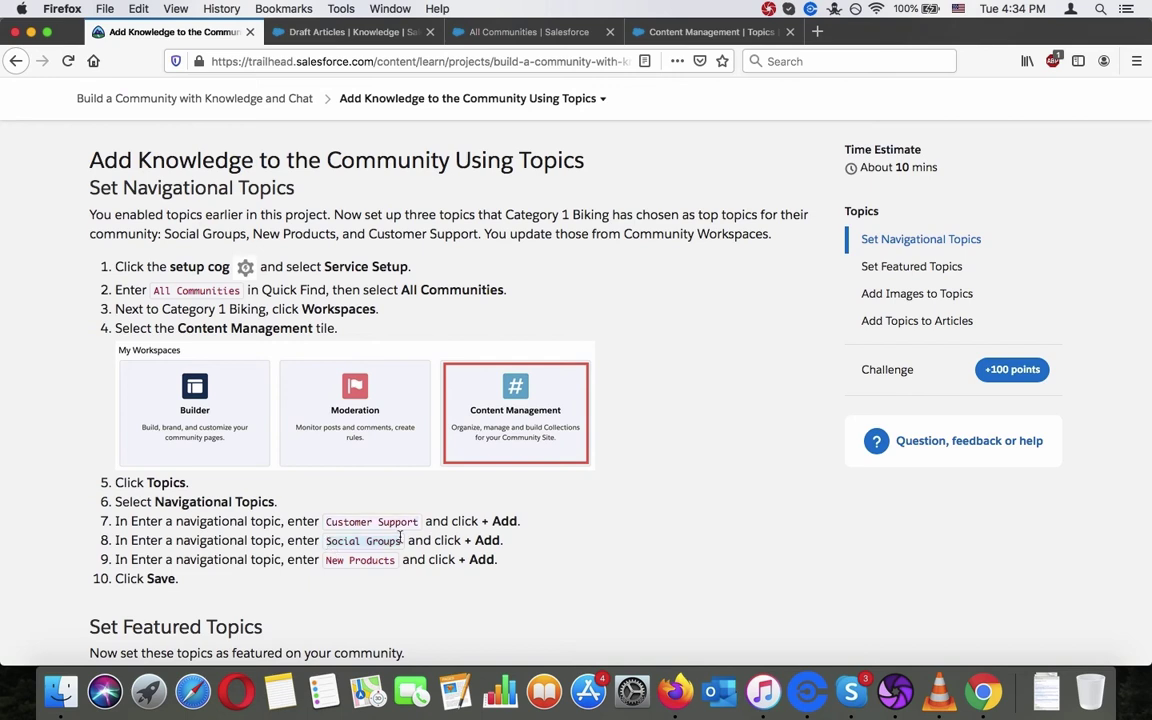
pyautogui.press('super+c')
pyautogui.click(684, 33)
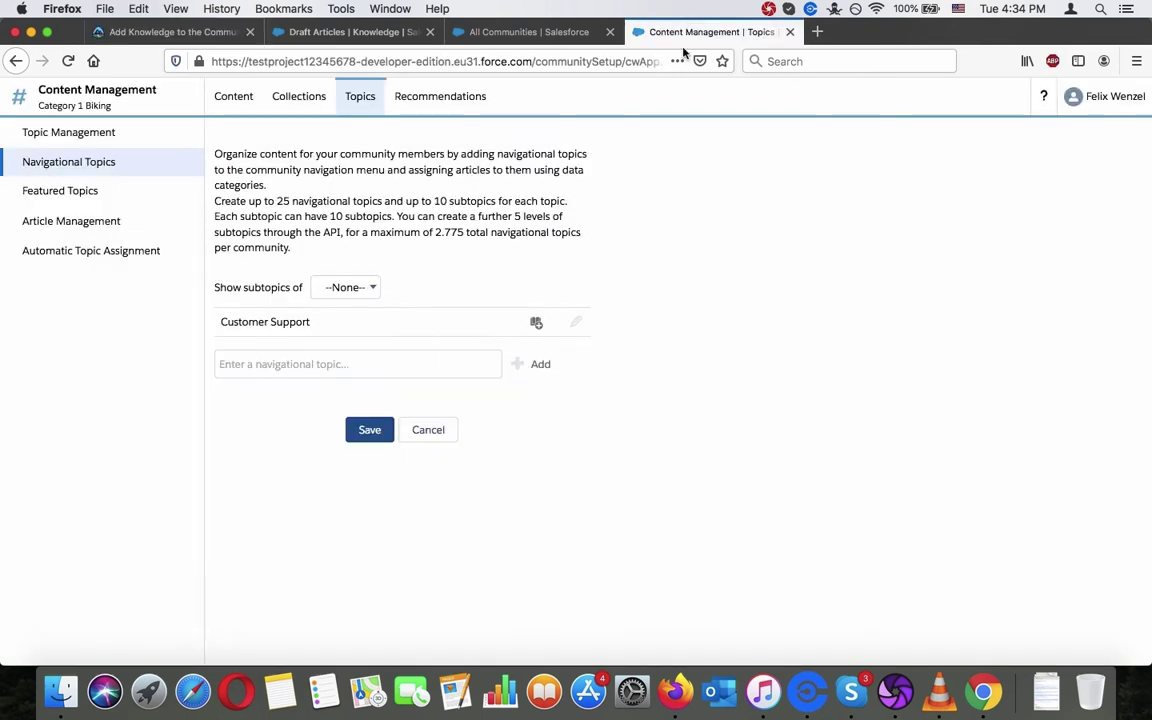
pyautogui.click(404, 359)
pyautogui.press('super+v')
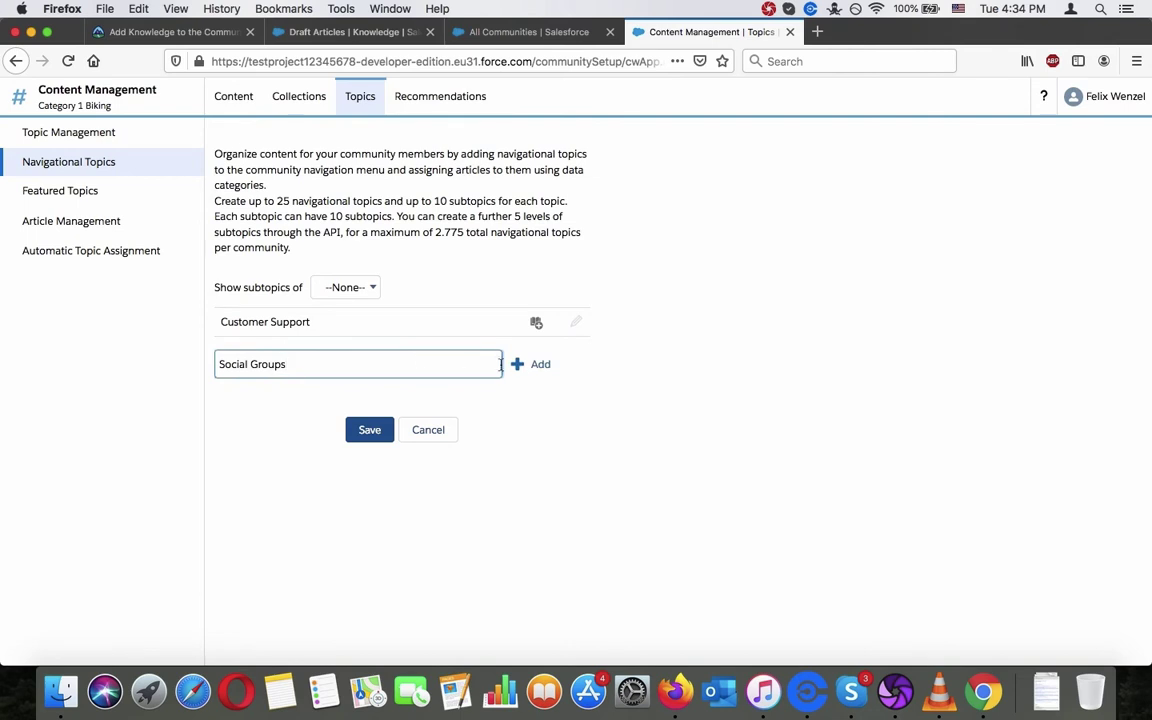
pyautogui.click(525, 364)
# Add New Products as a navigational topic, copying the name from the Trailhead instructions
pyautogui.click(172, 32)
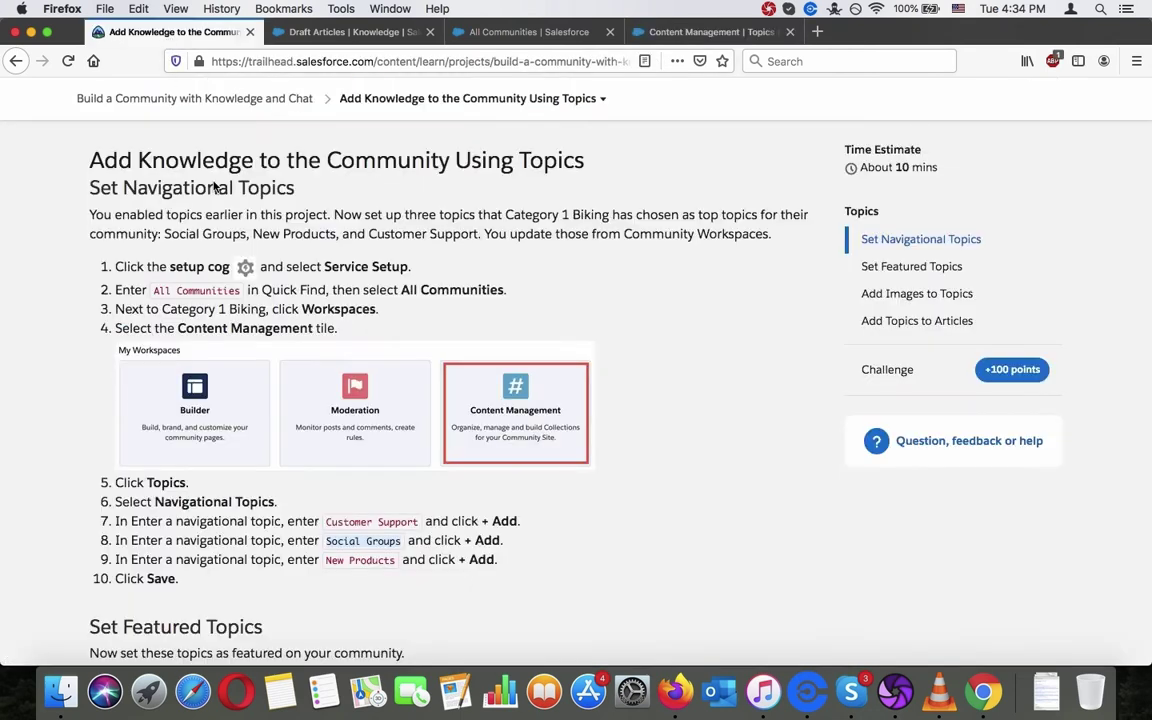
pyautogui.moveTo(326, 560); pyautogui.dragTo(396, 559)
pyautogui.press('super+c')
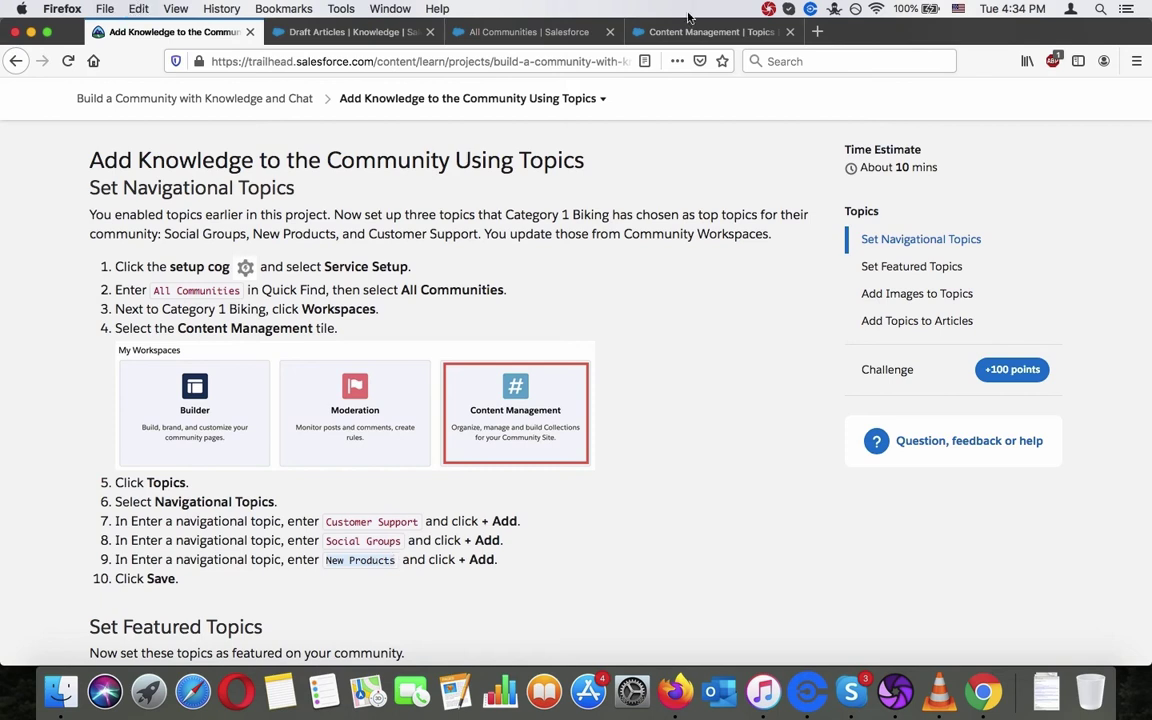
pyautogui.click(700, 32)
pyautogui.click(350, 397)
pyautogui.press('super+v')
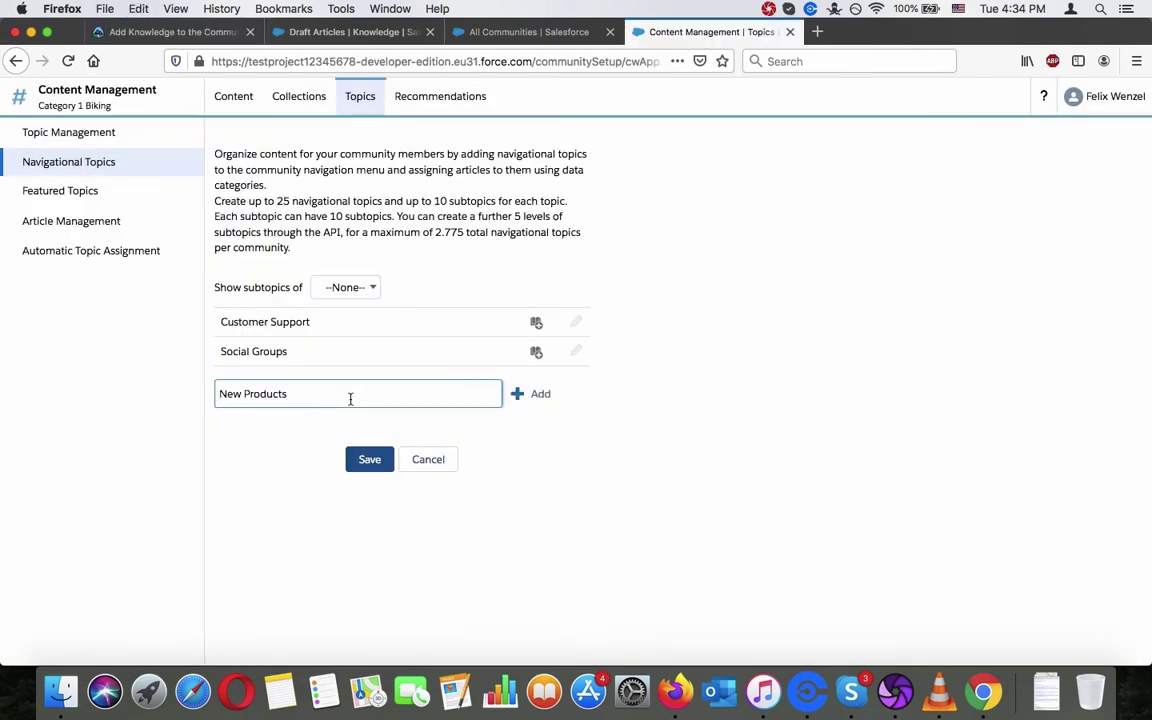
pyautogui.click(522, 398)
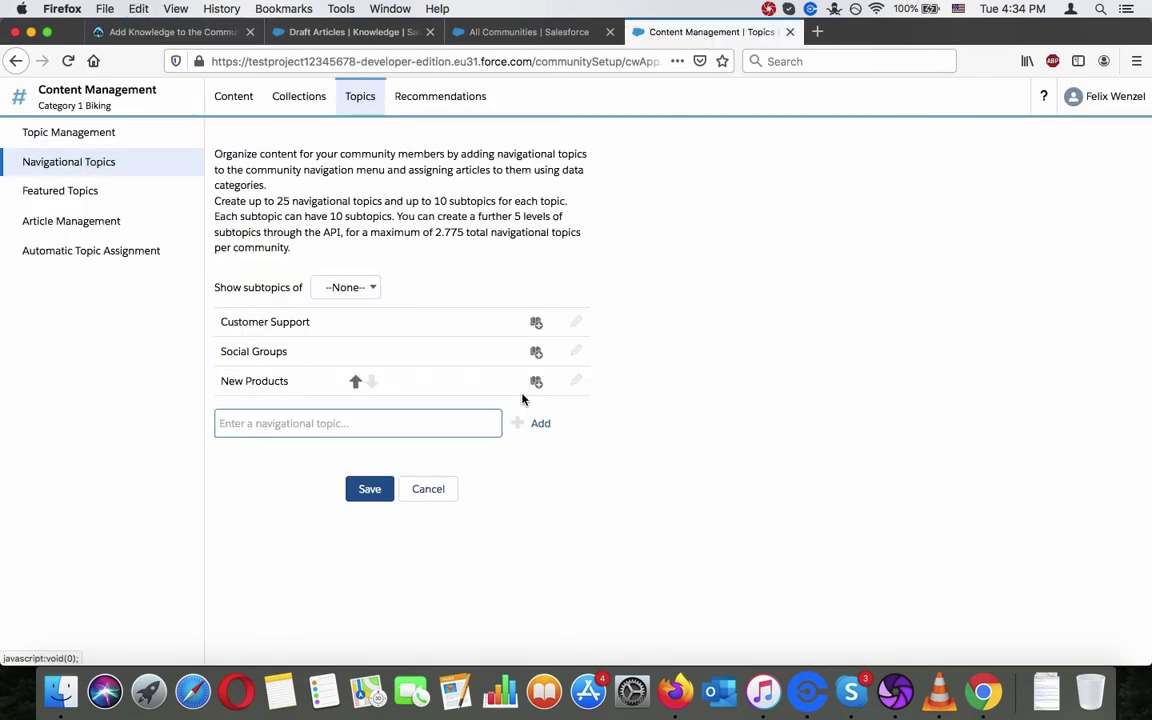
# Save the community's navigational topics, checking the Trailhead instructions
pyautogui.click(160, 32)
pyautogui.click(640, 32)
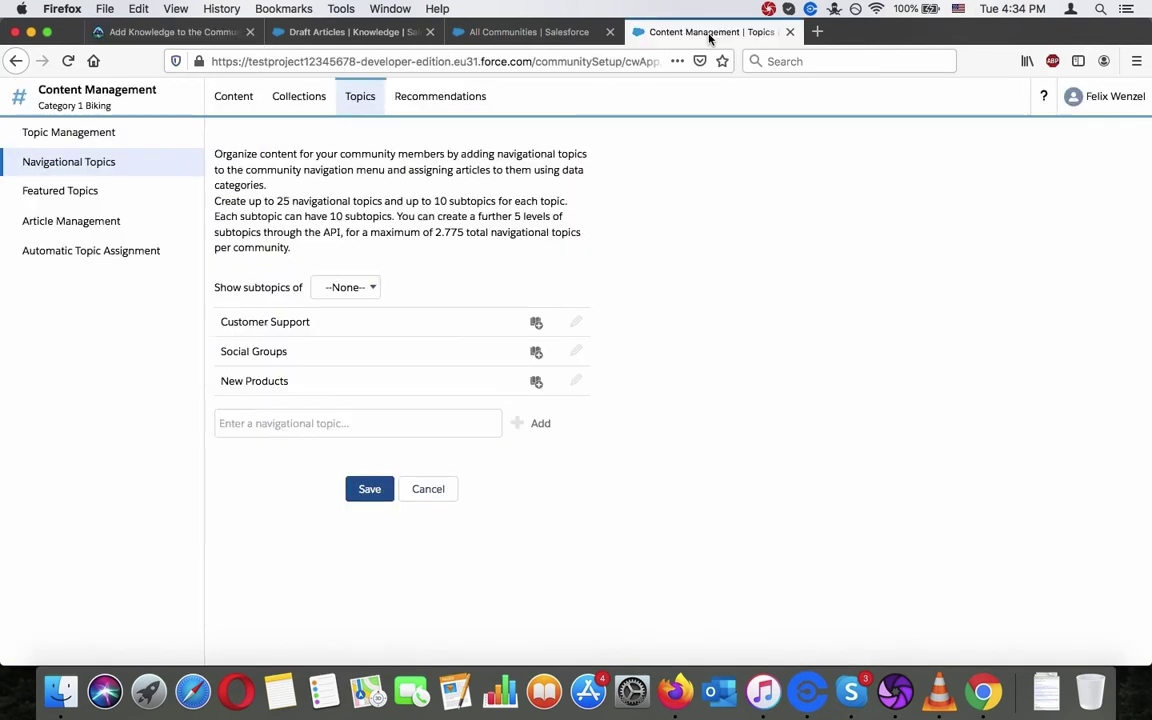
pyautogui.click(368, 490)
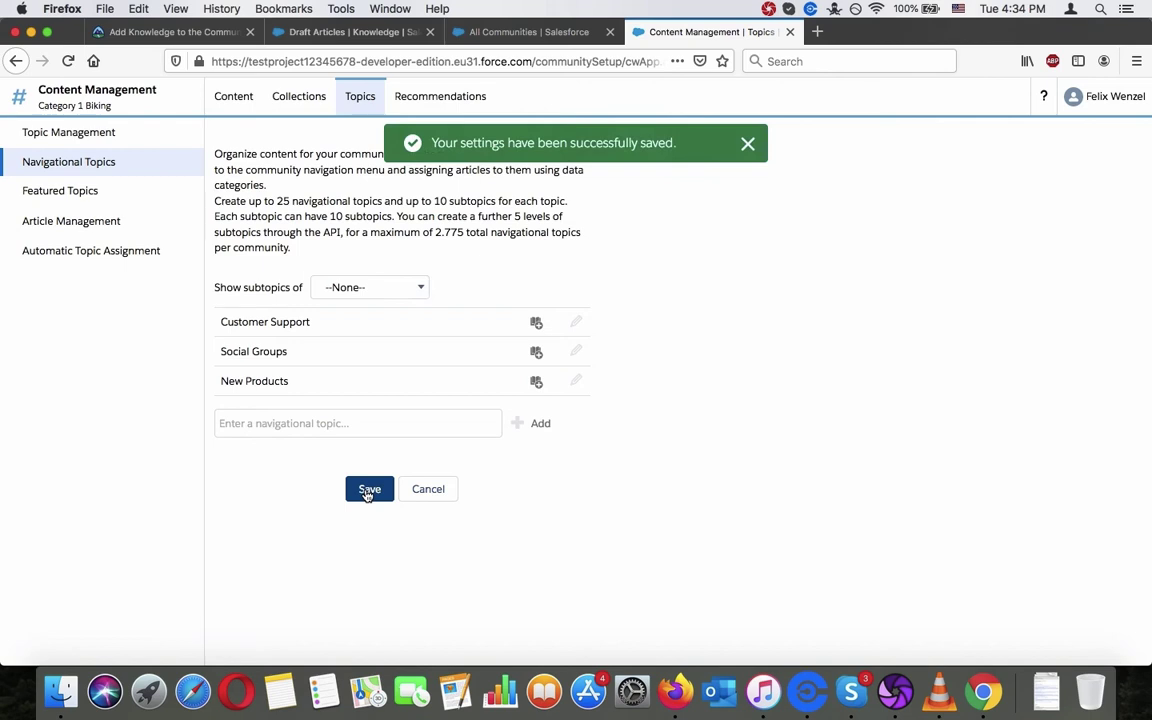
pyautogui.click(190, 36)
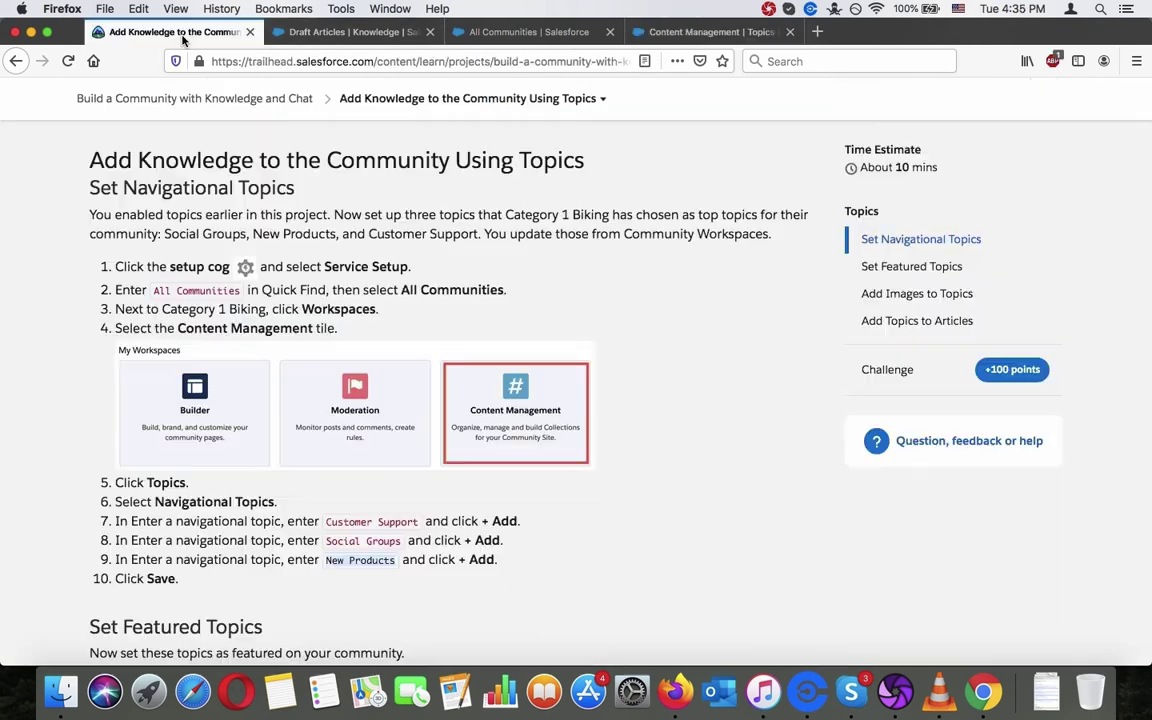
pyautogui.click(712, 32)
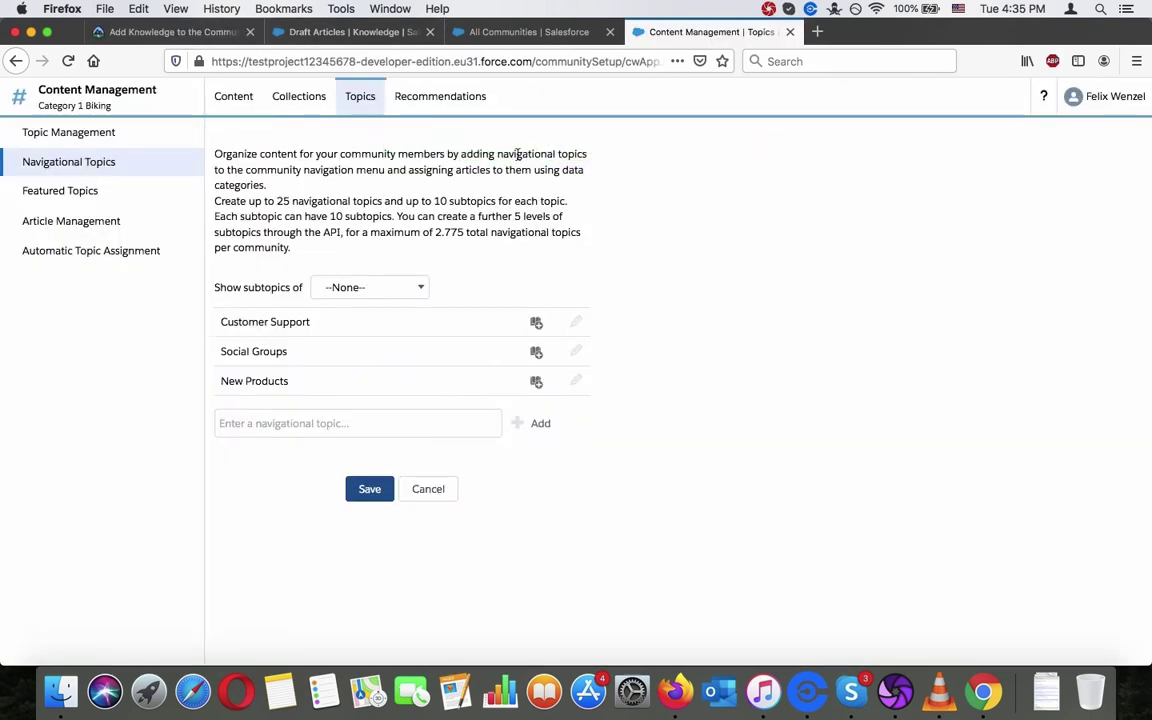
# Examine the Set Featured Topics instructions on the Trailhead page
pyautogui.click(155, 31)
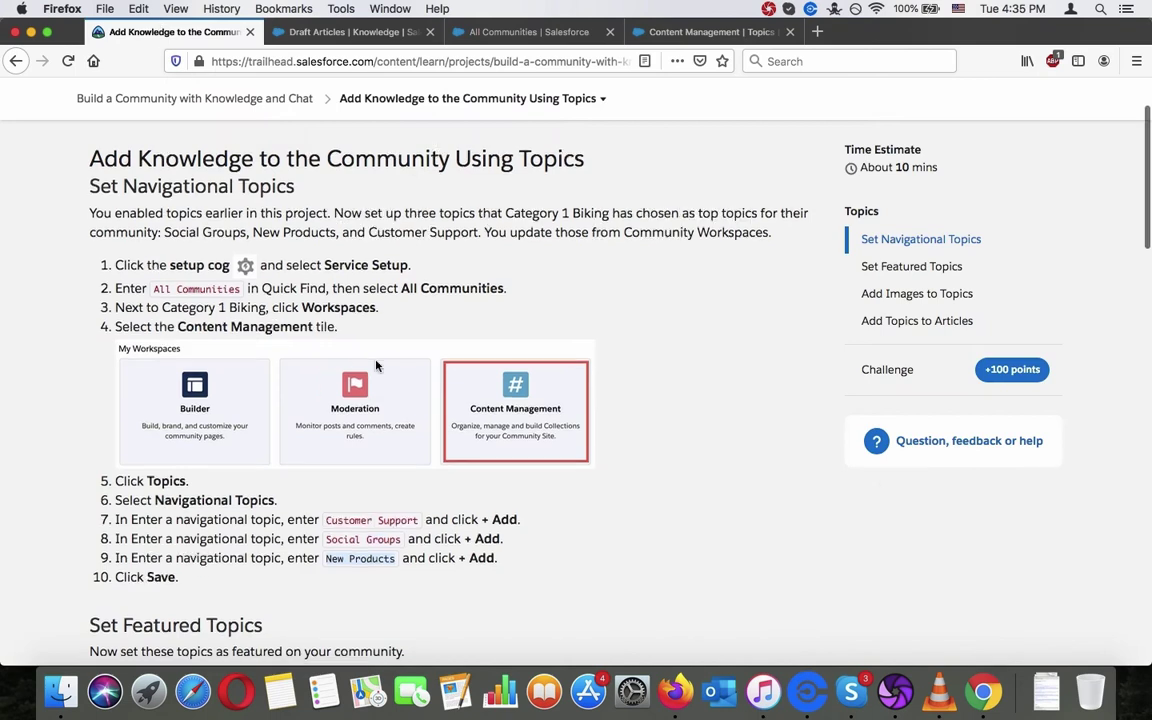
pyautogui.scroll(-3, 376, 366)
pyautogui.scroll(-2, 377, 375)
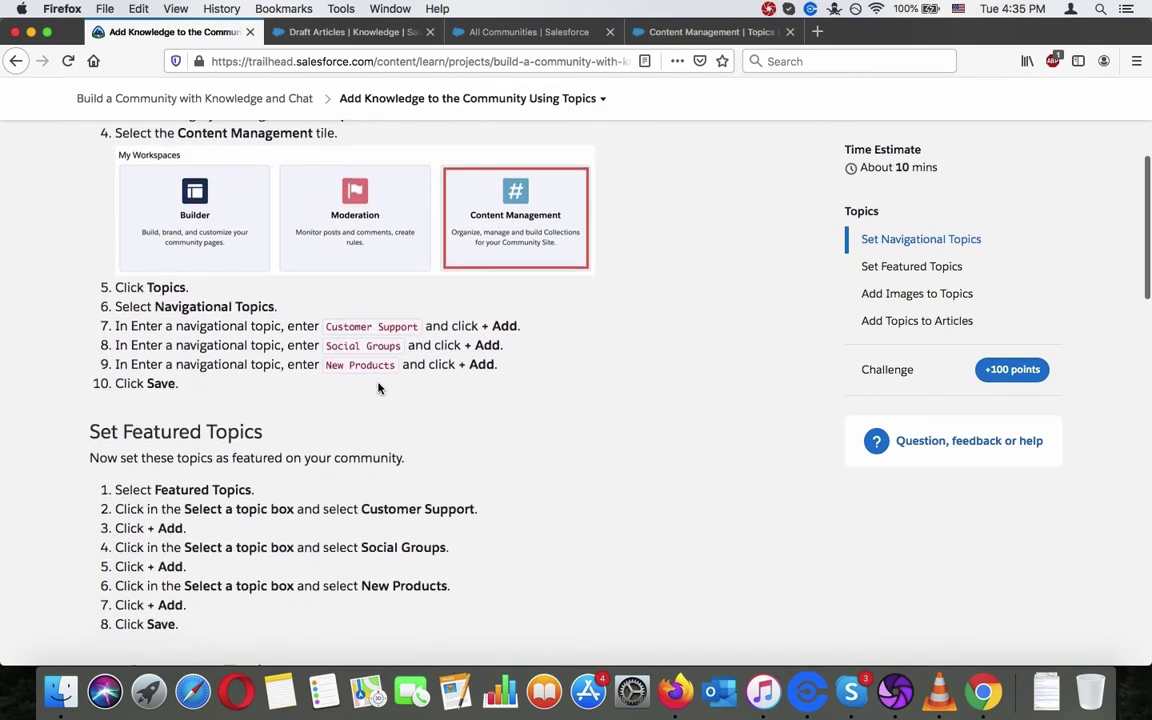
pyautogui.scroll(-3, 378, 388)
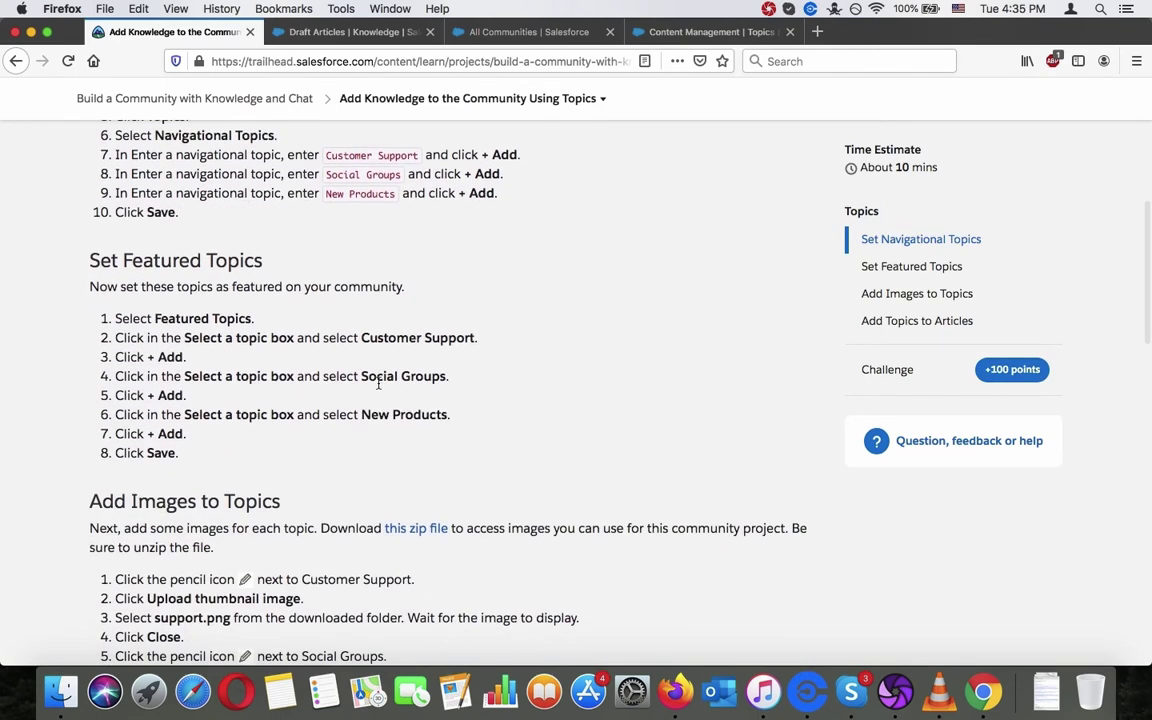
pyautogui.scroll(-2, 378, 388)
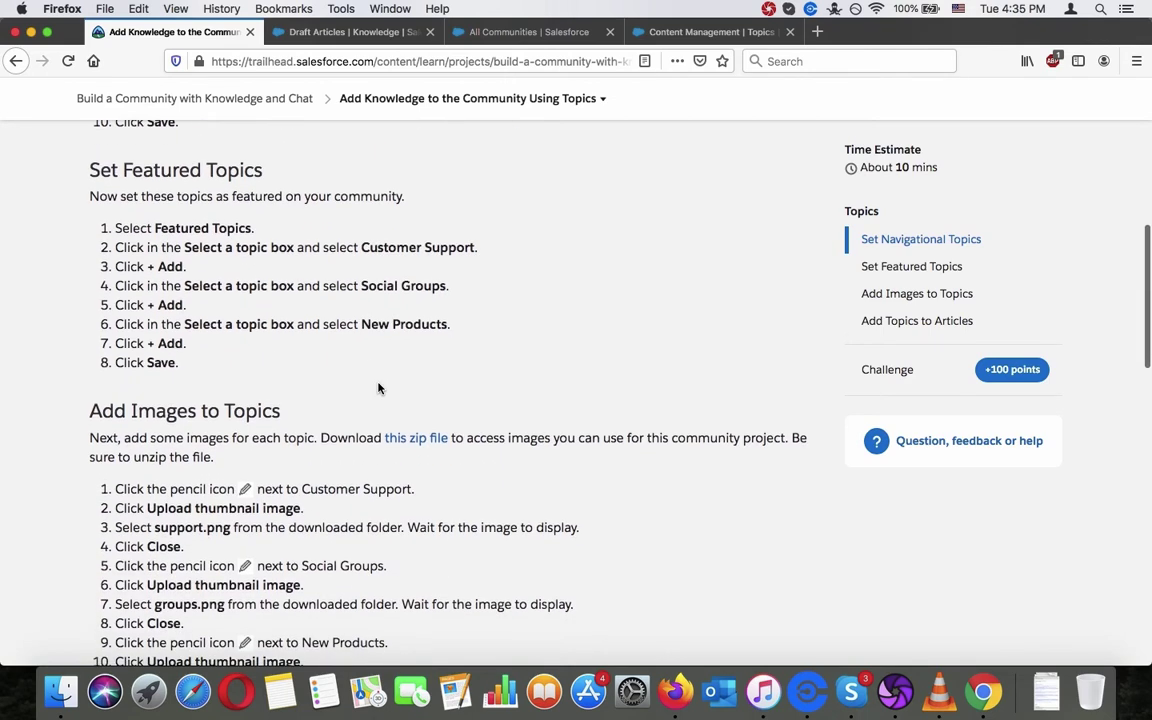
pyautogui.scroll(-1, 378, 388)
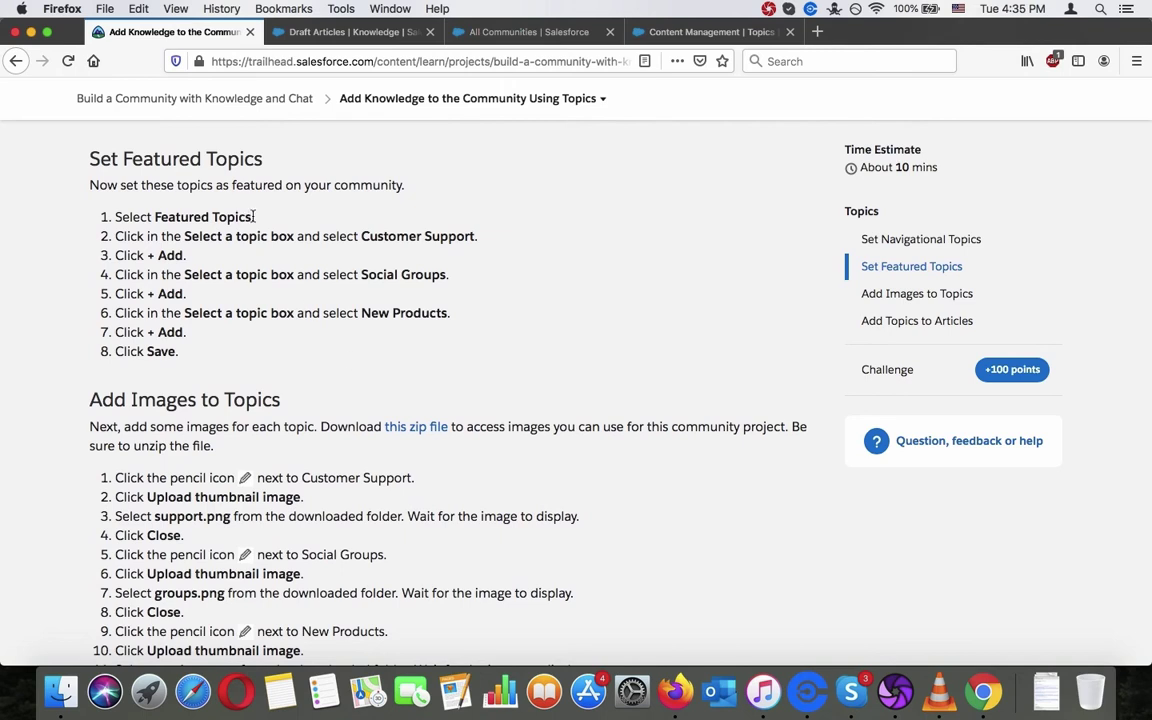
pyautogui.click(705, 31)
pyautogui.click(140, 34)
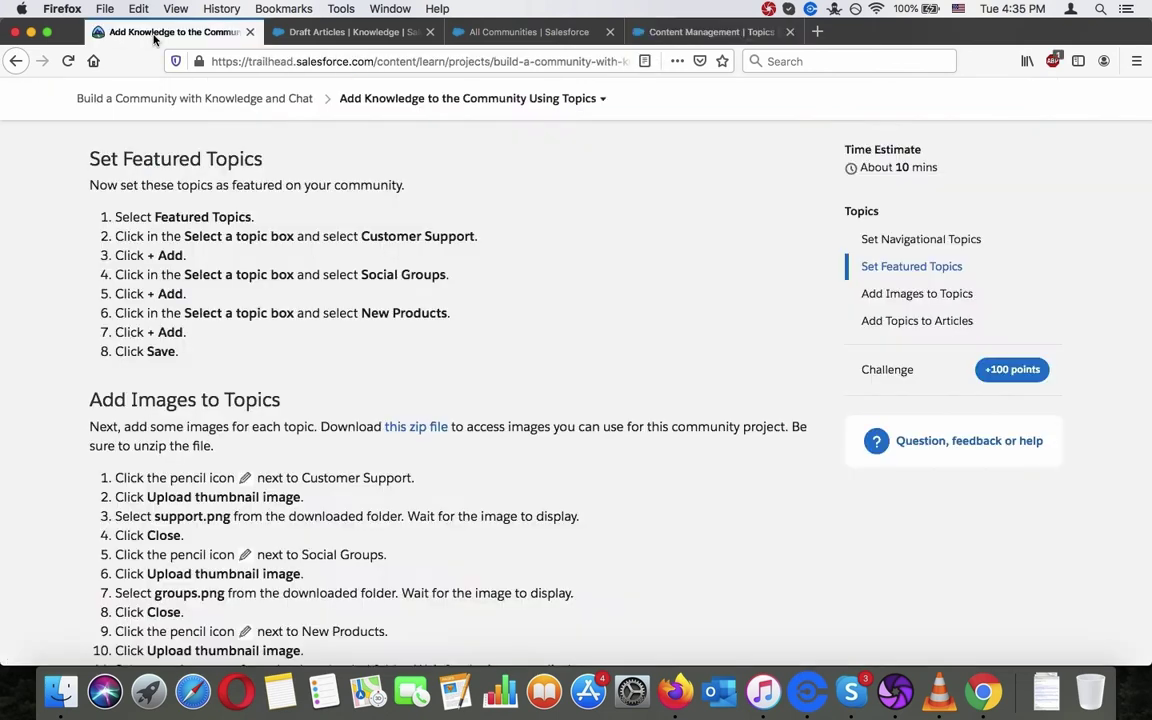
pyautogui.click(716, 33)
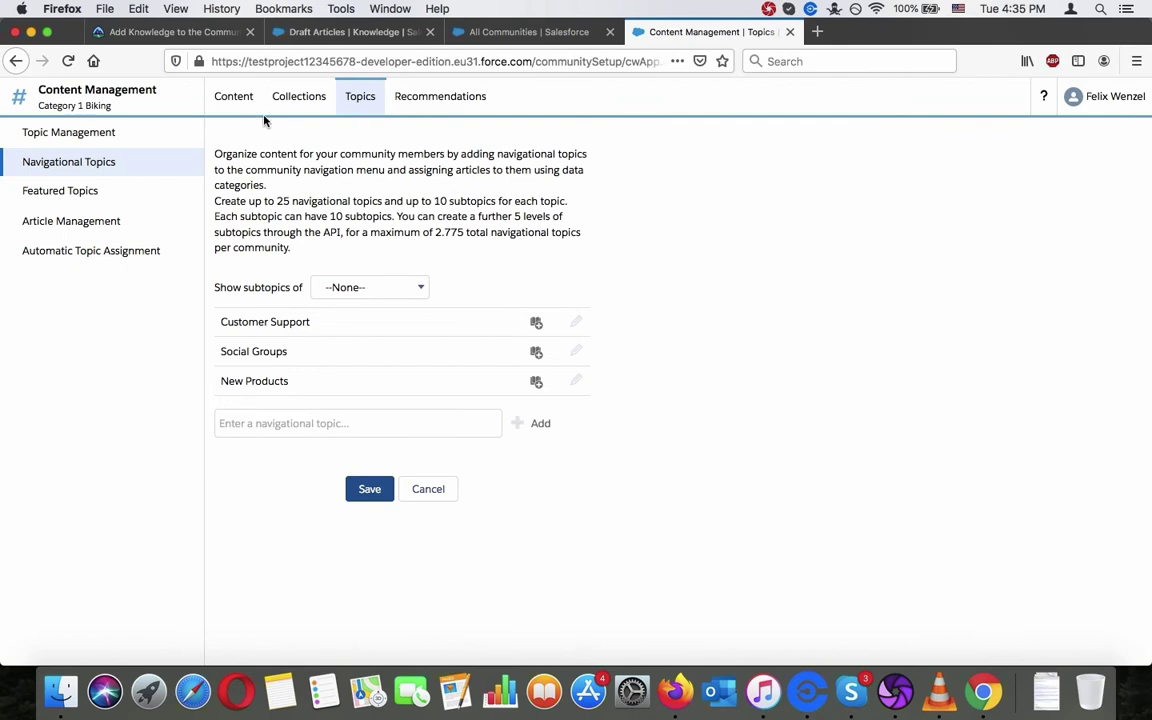
# Open the community's featured topics settings and add Customer Support as a featured topic, checking the Trailhead instructions
pyautogui.click(121, 188)
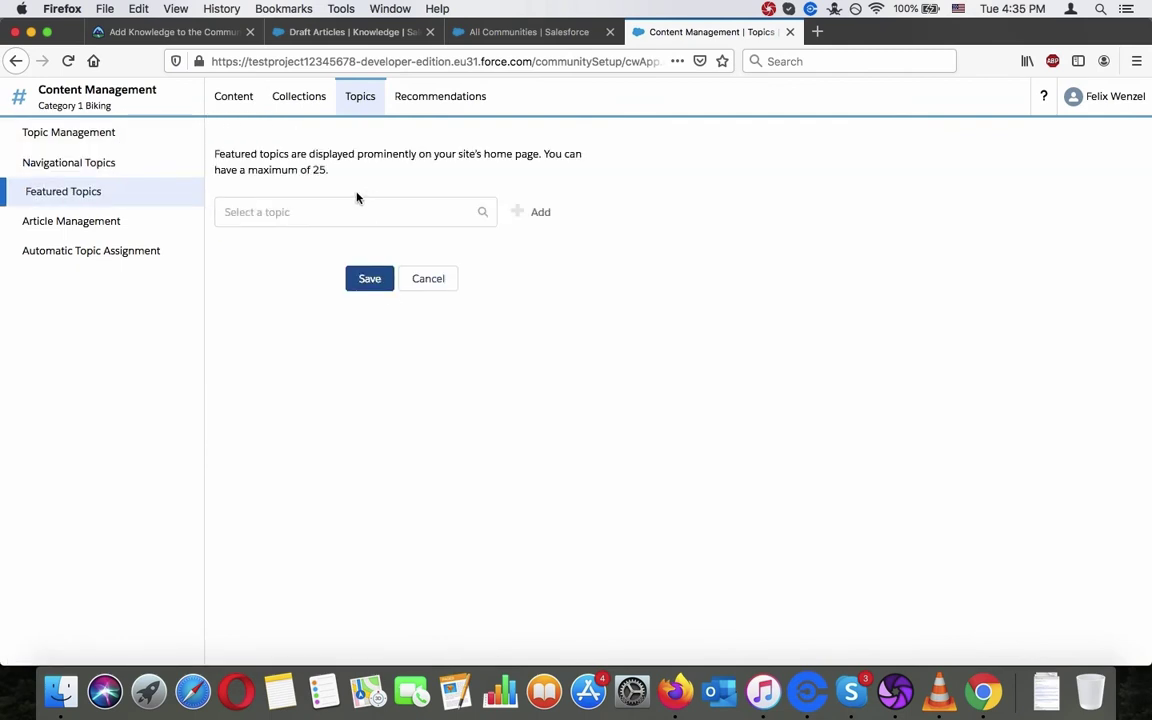
pyautogui.click(324, 222)
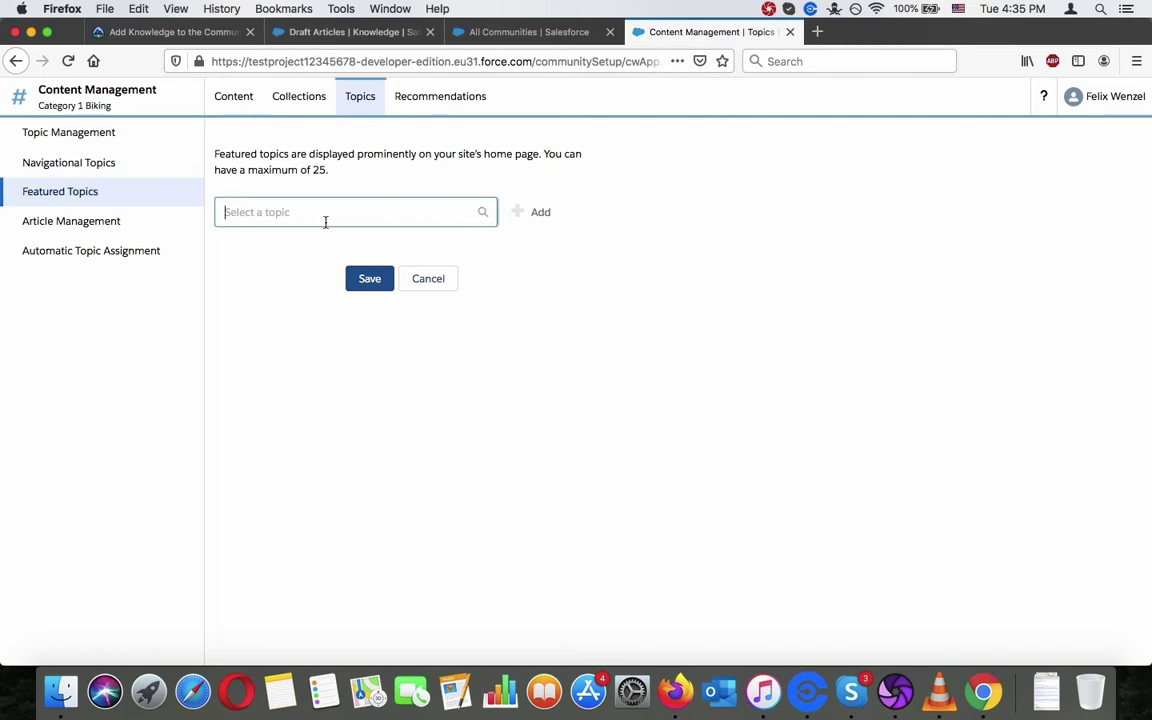
pyautogui.click(175, 28)
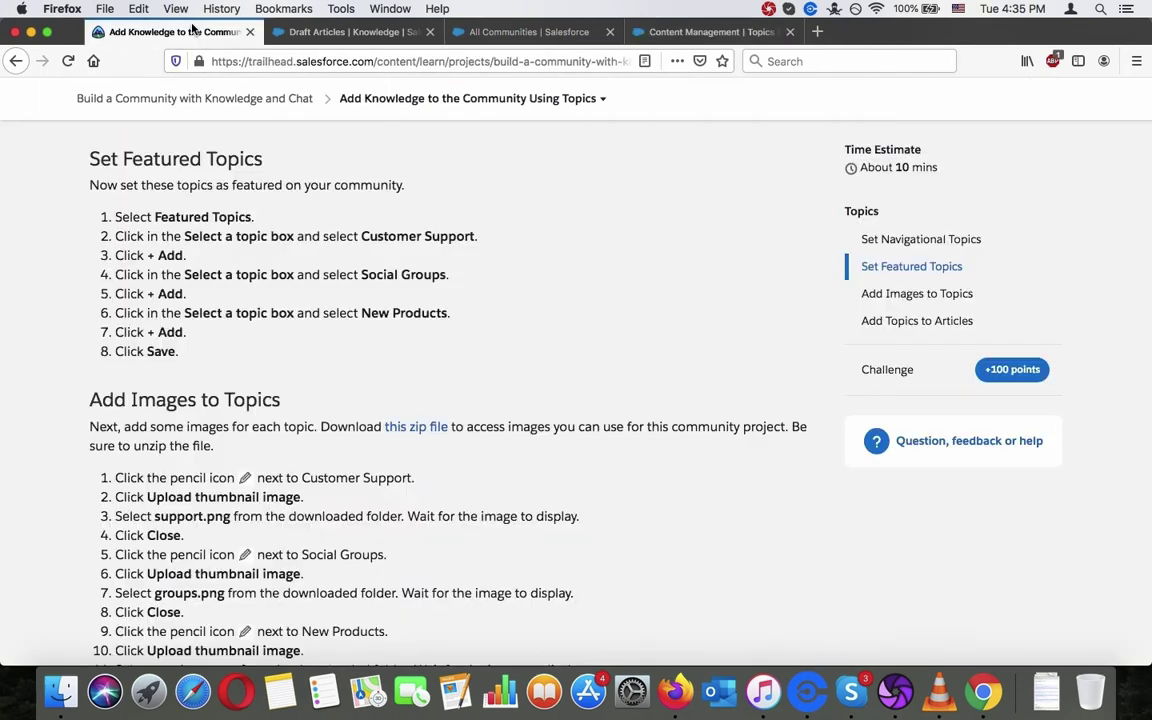
pyautogui.click(709, 36)
pyautogui.click(398, 243)
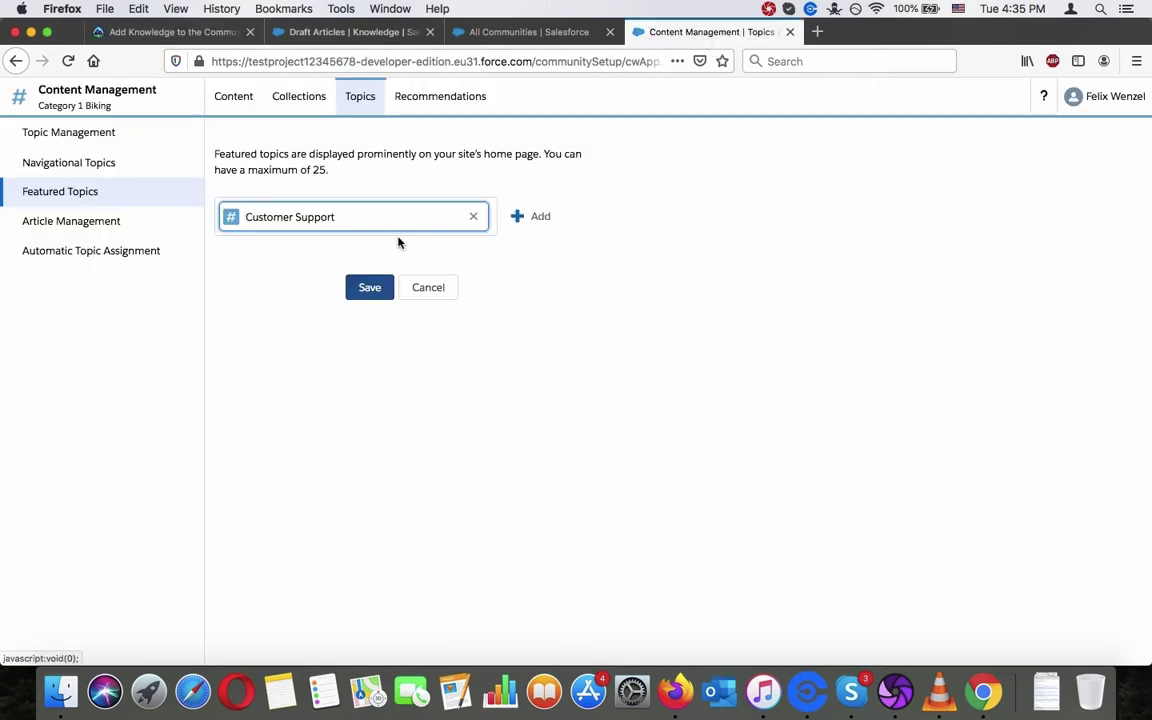
pyautogui.click(531, 216)
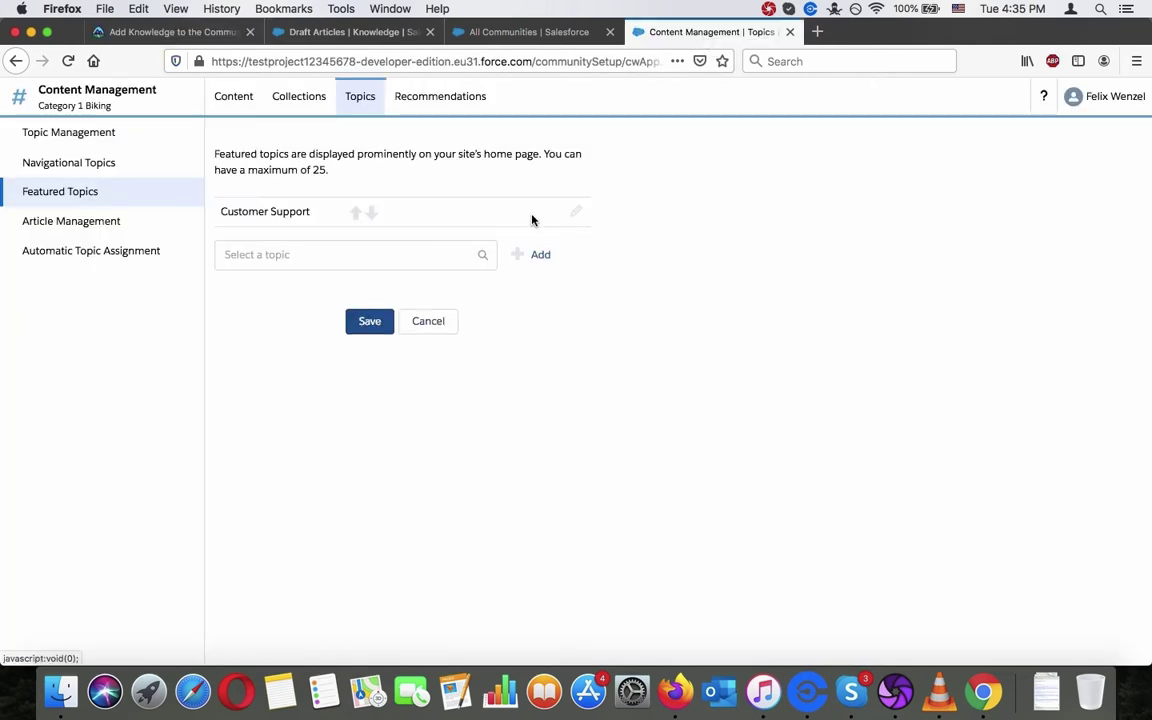
# Add Social Groups as the second featured topic, discarding the mistaken New Products selection
pyautogui.click(416, 249)
pyautogui.click(383, 327)
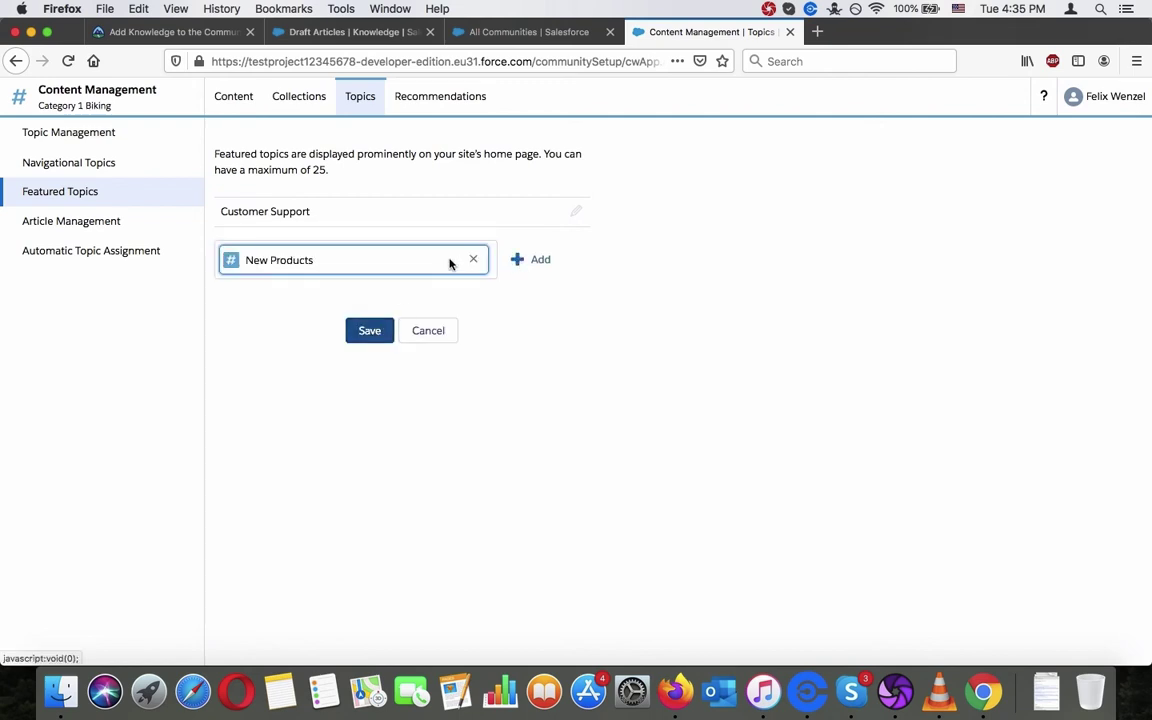
pyautogui.click(473, 259)
pyautogui.click(388, 350)
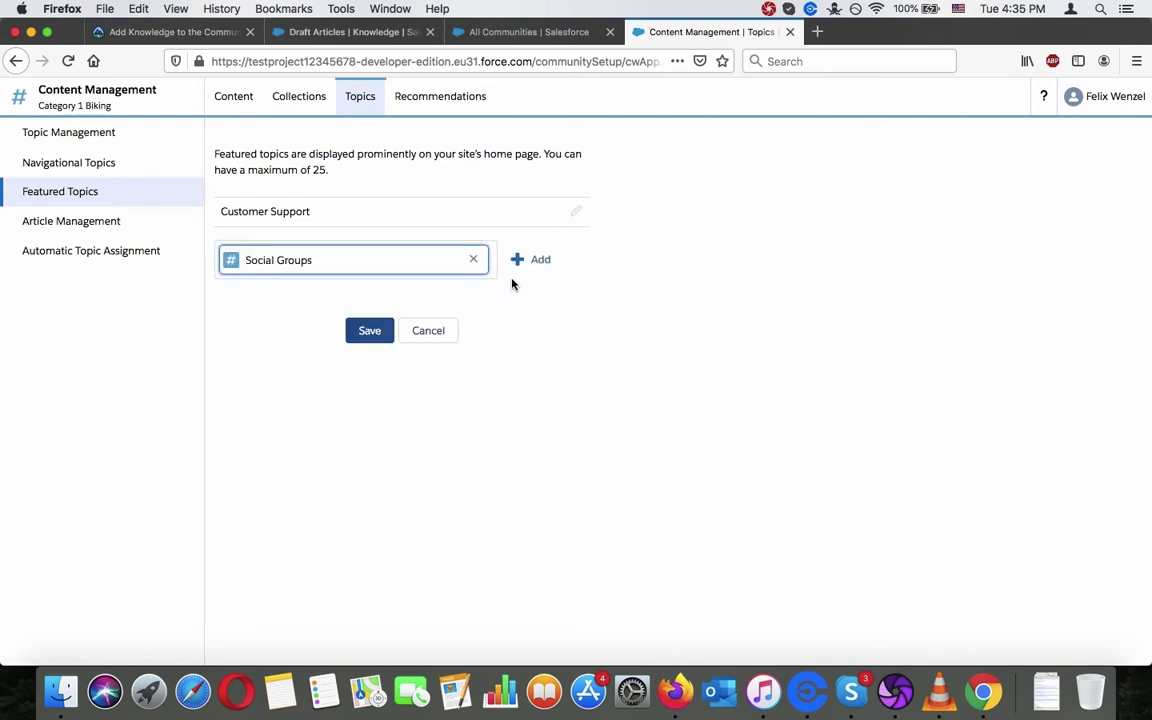
pyautogui.click(528, 259)
# Add New Products as the third featured topic, checking the Trailhead instructions
pyautogui.click(488, 285)
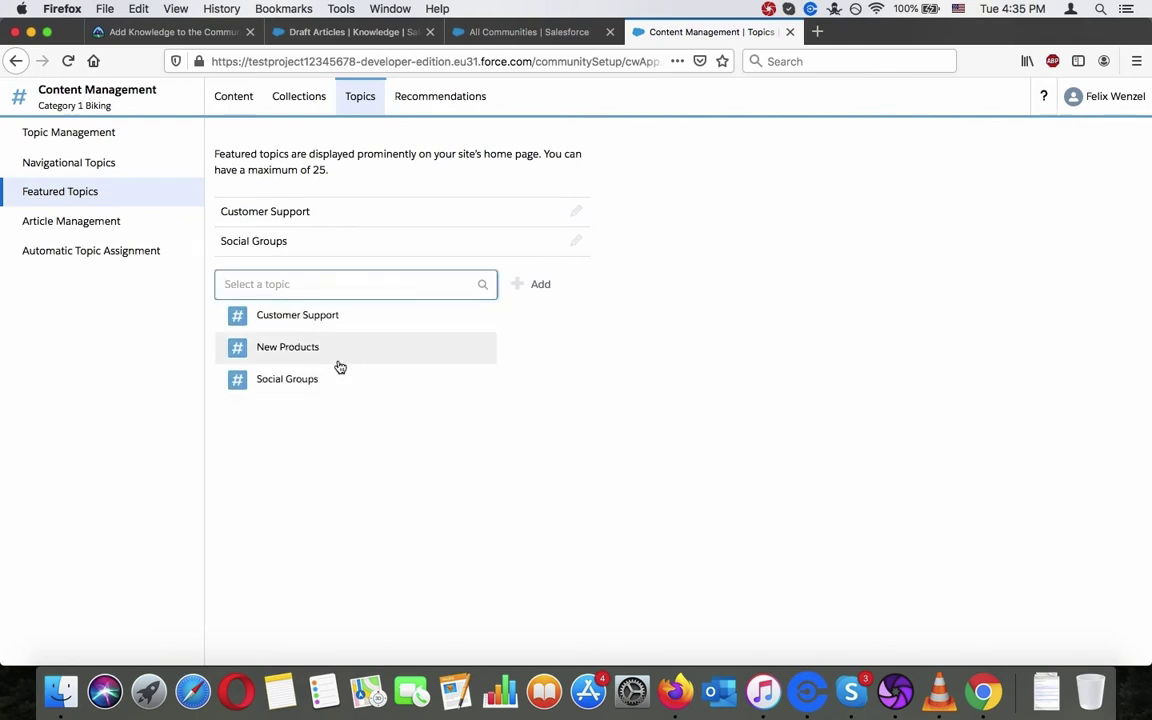
pyautogui.click(340, 362)
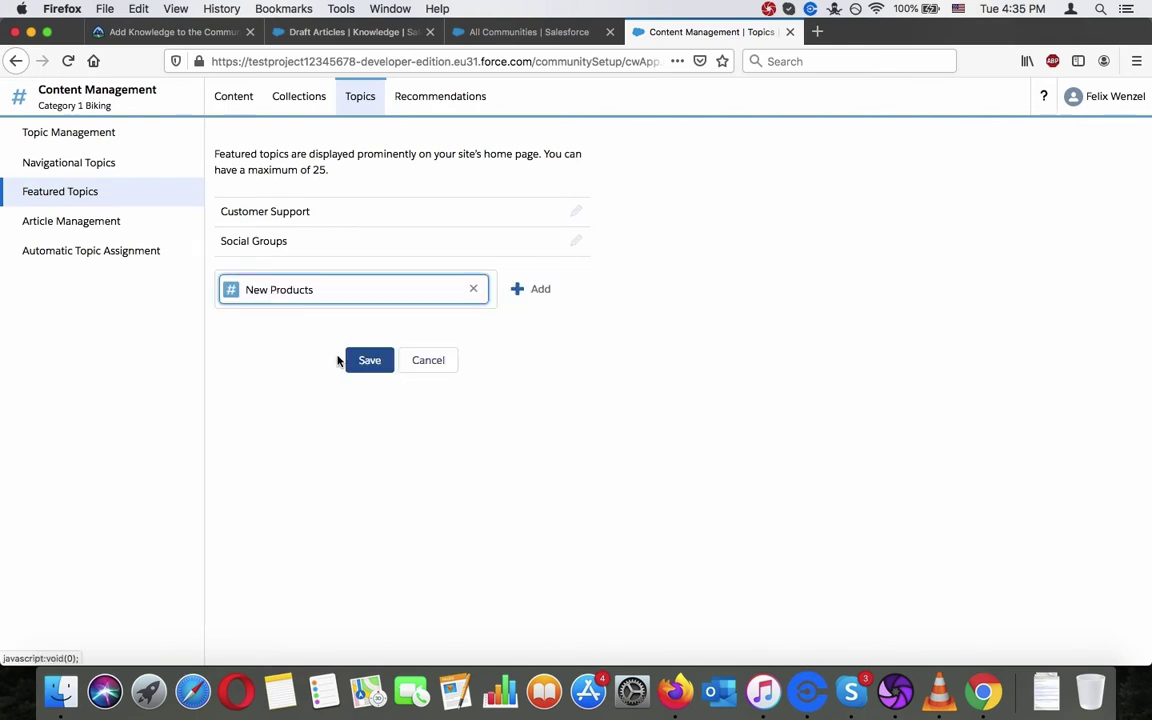
pyautogui.click(168, 36)
pyautogui.click(666, 36)
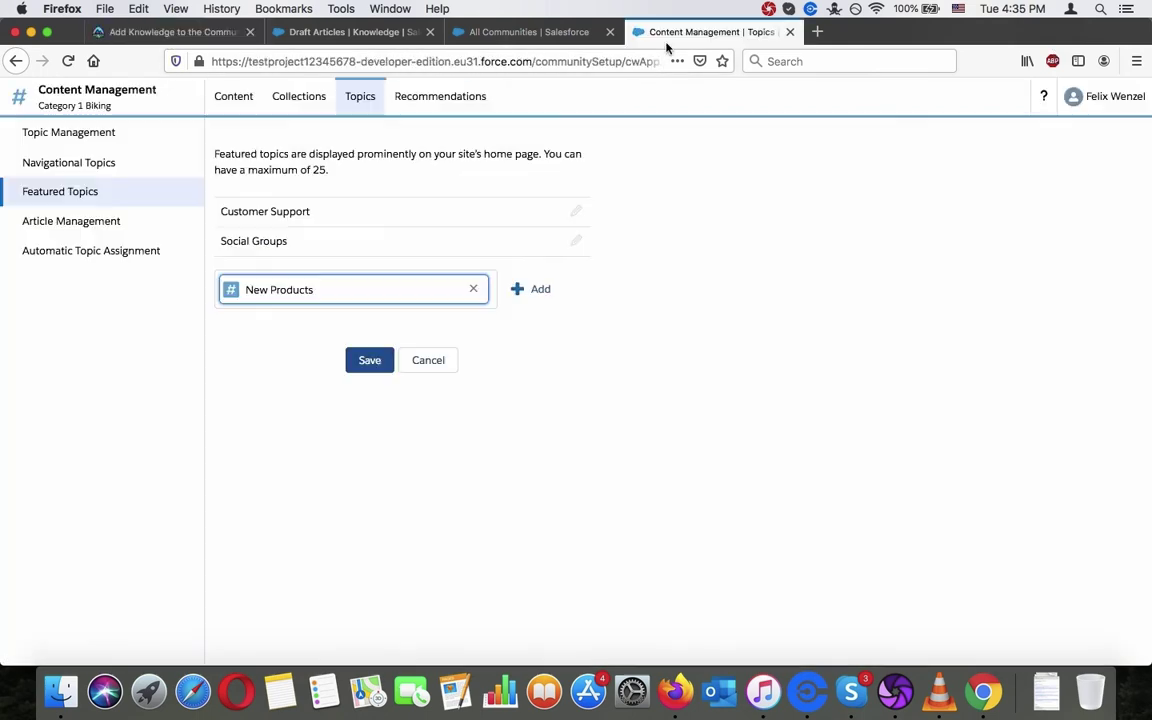
pyautogui.click(532, 289)
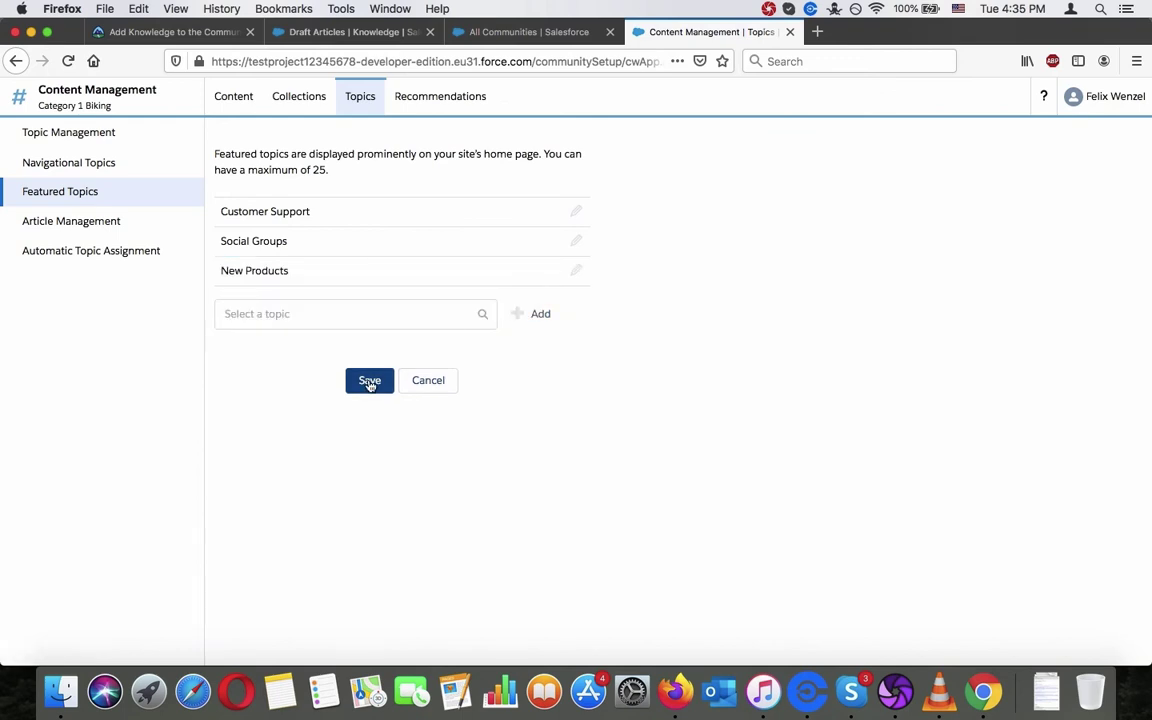
# Download the images zip file linked in the Add Images to Topics section of the Trailhead instructions
pyautogui.click(125, 28)
pyautogui.scroll(-2, 354, 318)
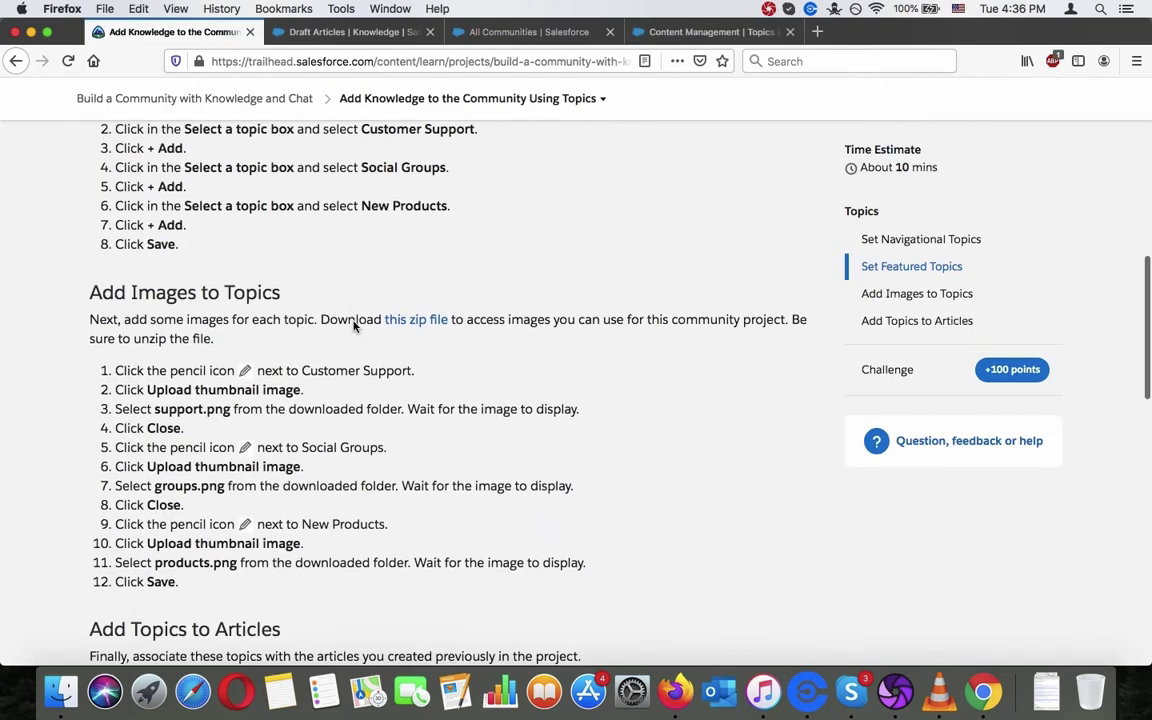
pyautogui.scroll(-4, 354, 325)
pyautogui.scroll(2, 354, 321)
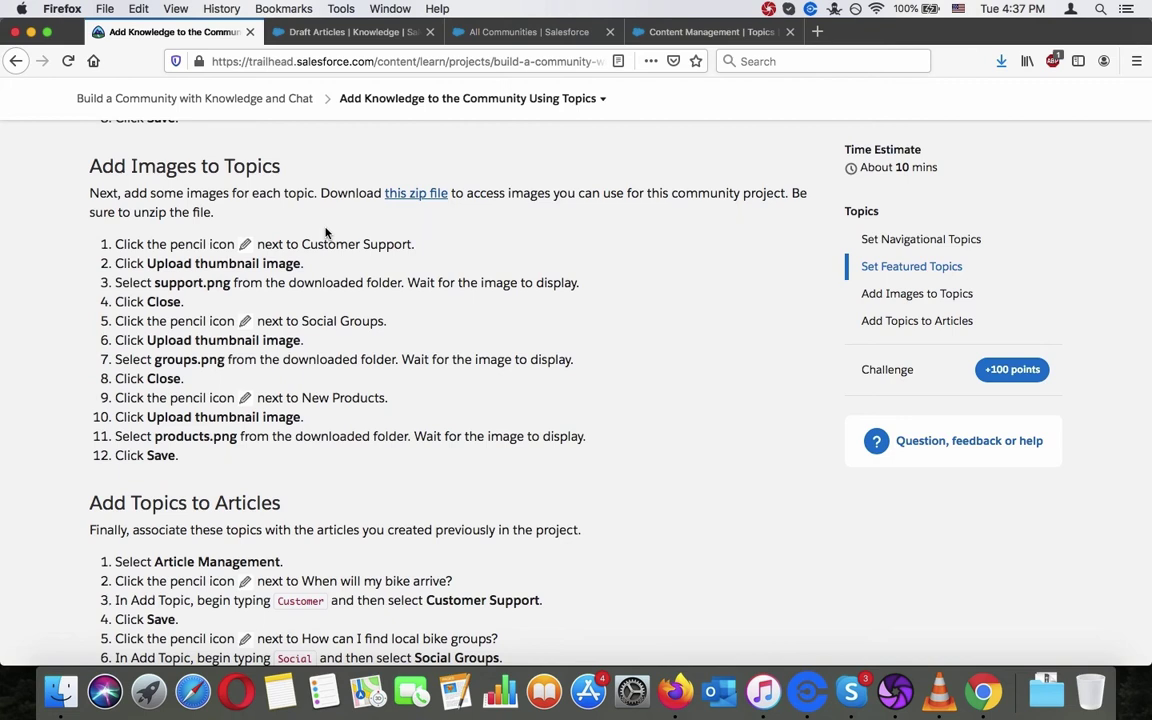
# Open the Customer Support featured topic's thumbnail image settings, following the Add Images to Topics instructions on Trailhead
pyautogui.click(481, 34)
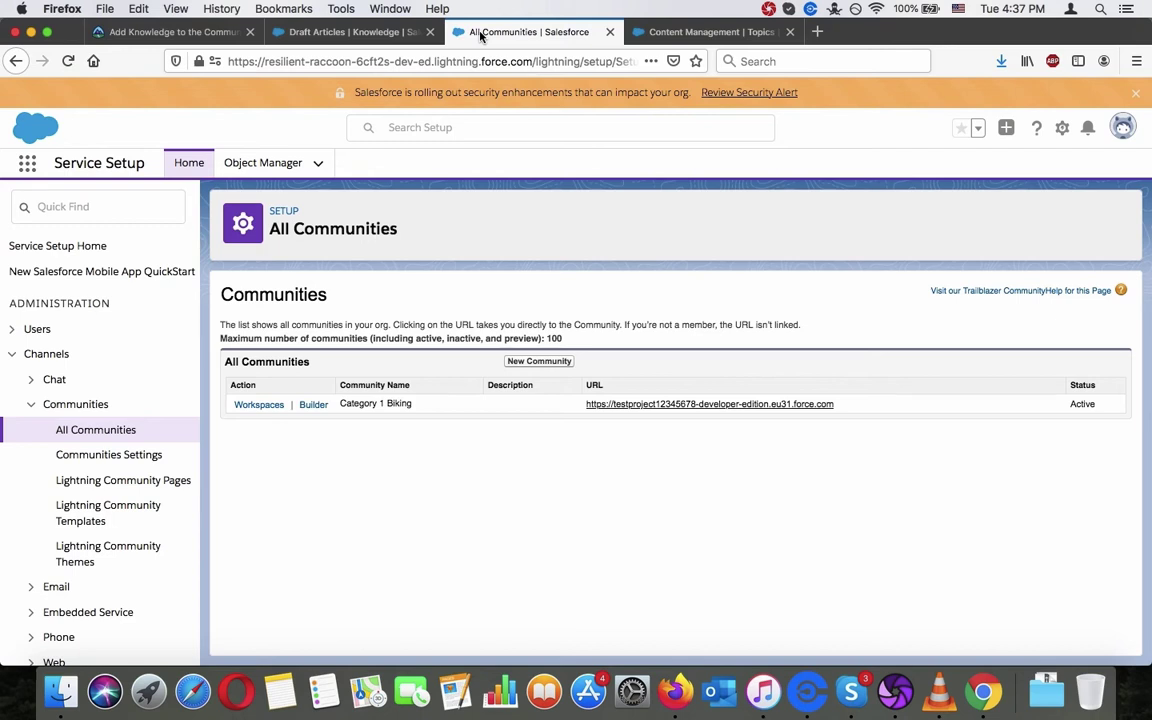
pyautogui.click(705, 32)
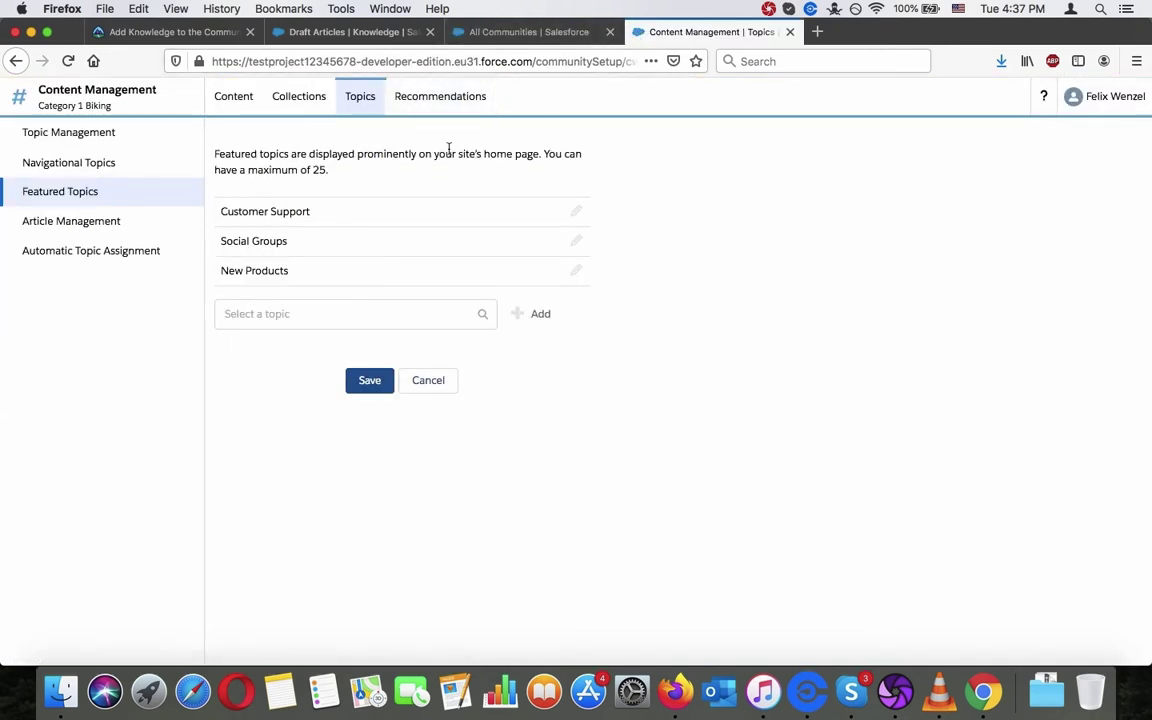
pyautogui.click(200, 34)
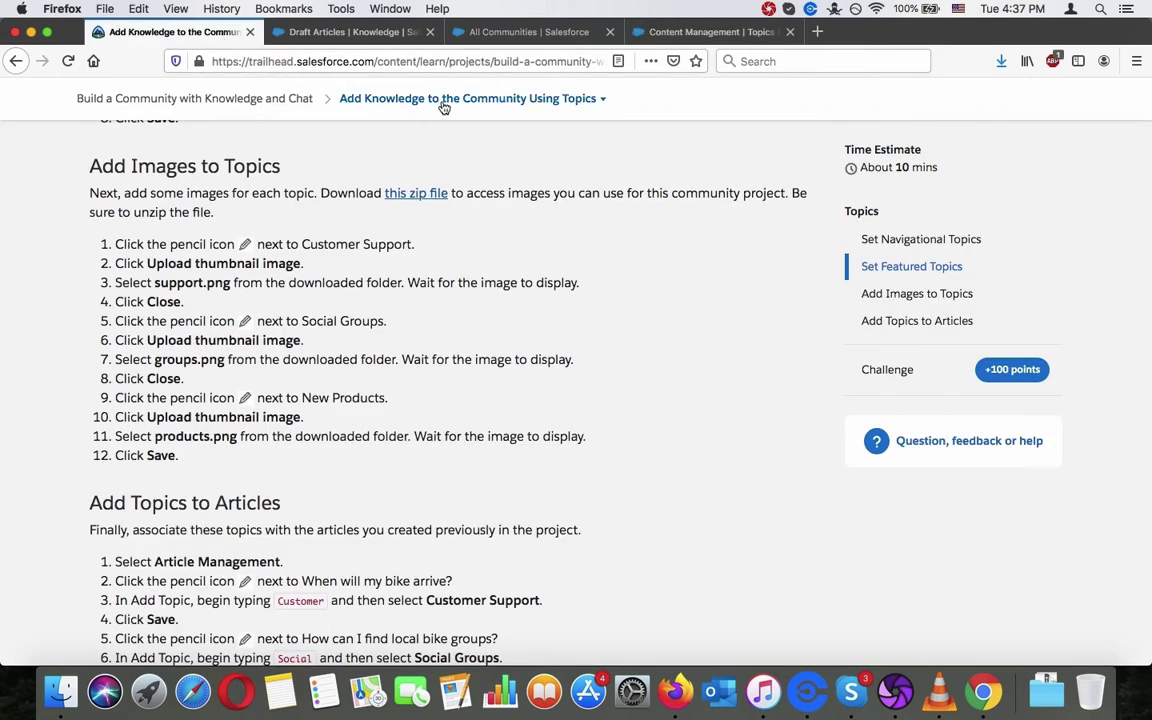
pyautogui.click(675, 33)
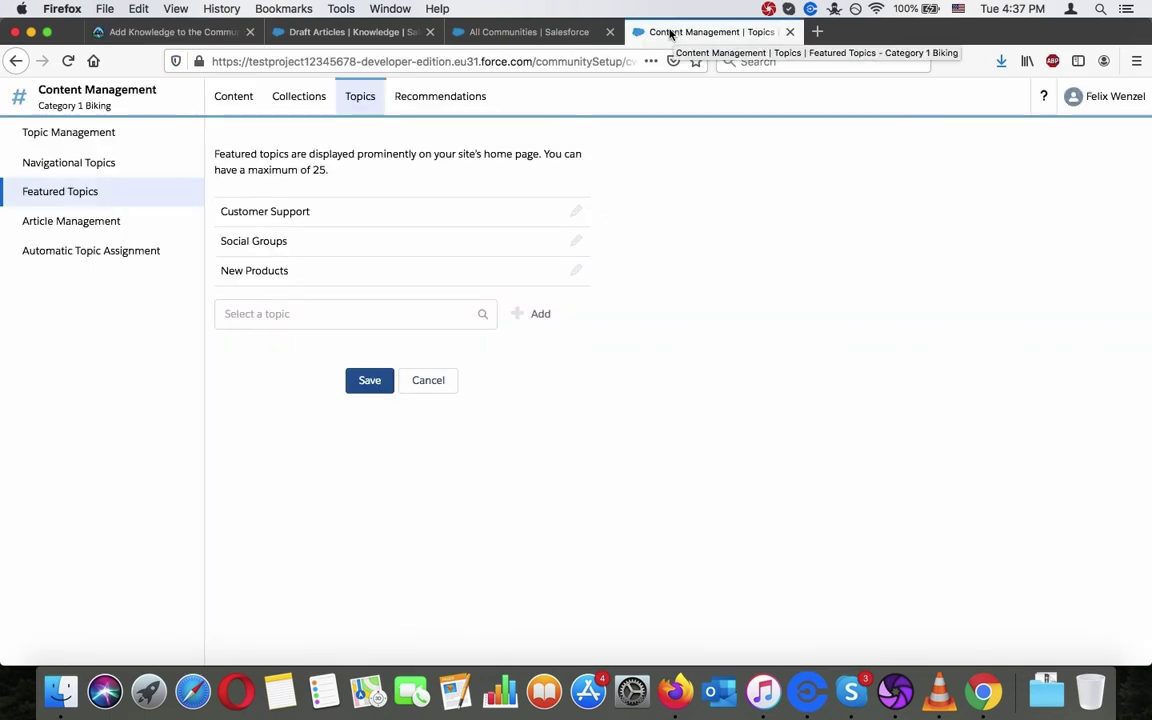
pyautogui.click(575, 213)
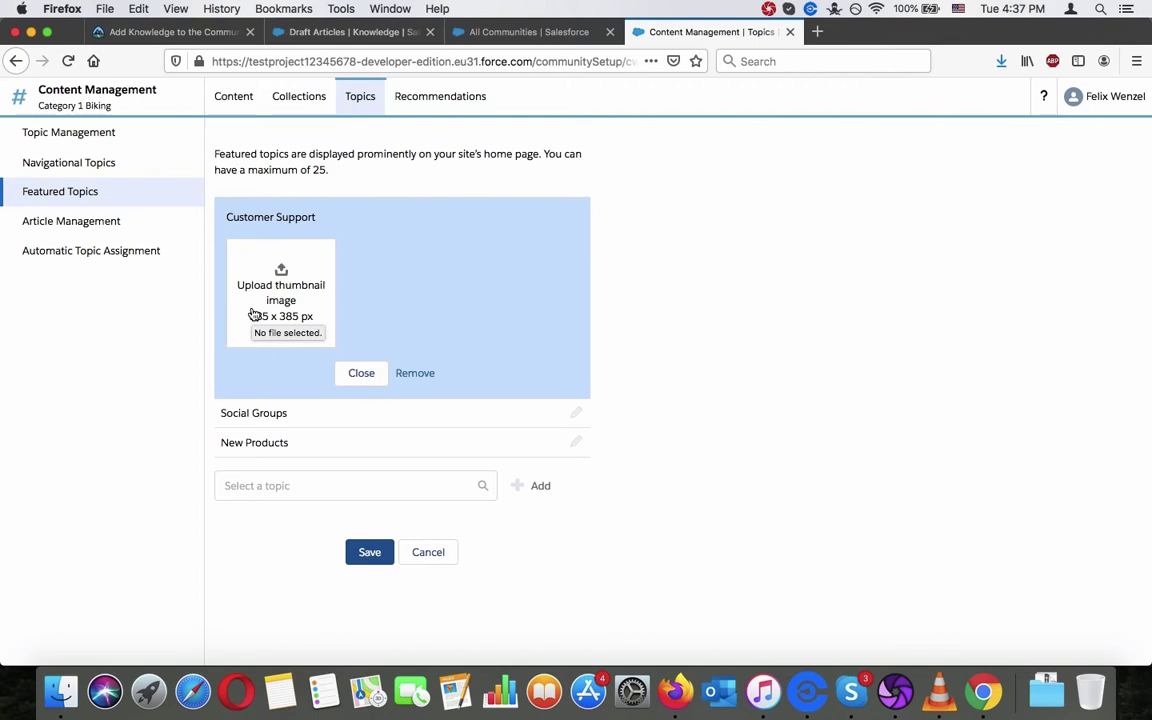
pyautogui.click(160, 31)
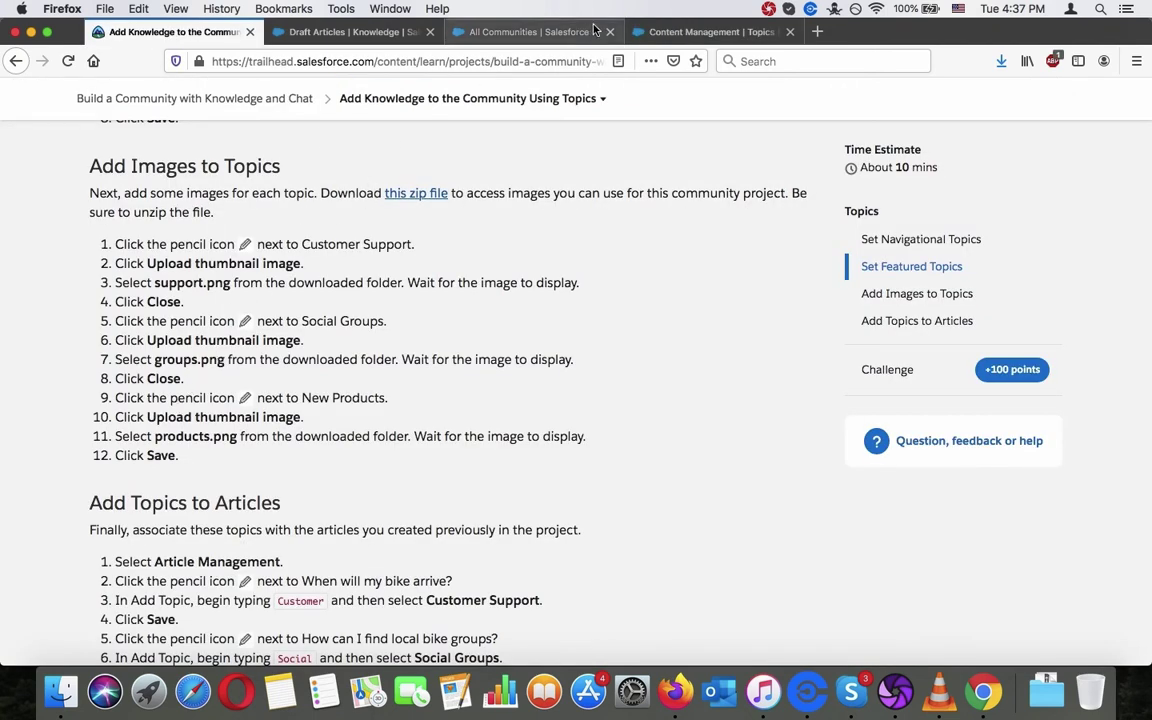
pyautogui.click(705, 31)
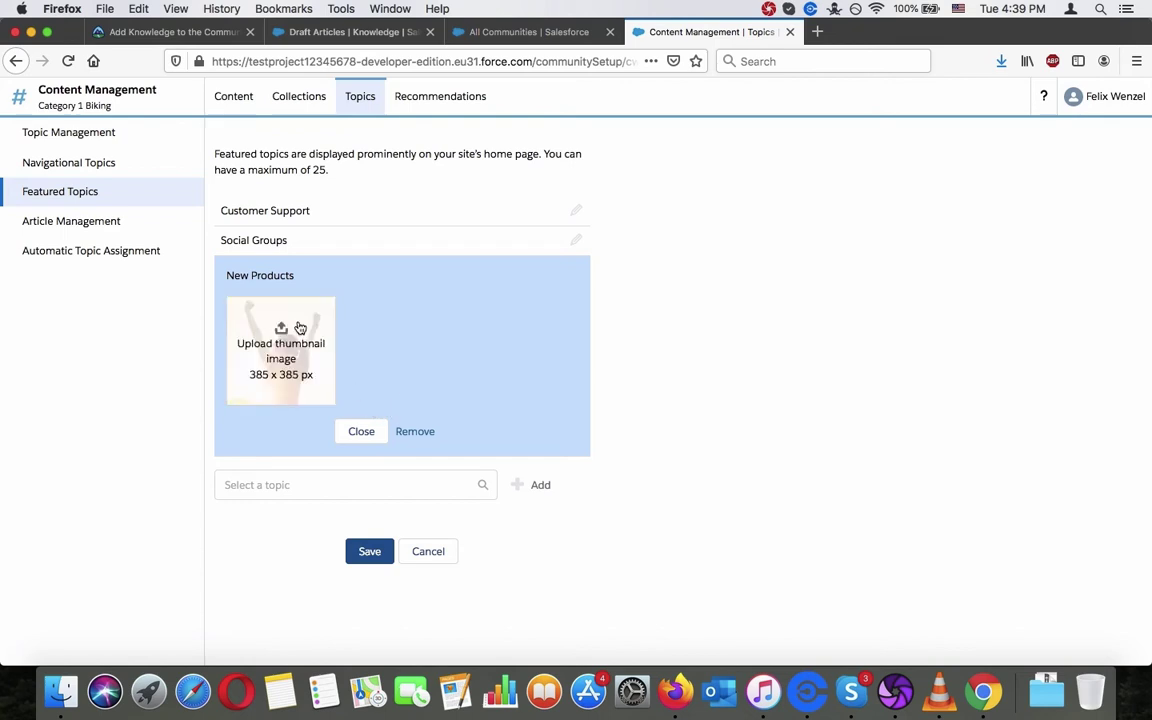
# Check the thumbnail images of Social Groups and Customer Support, and save the featured topics
pyautogui.click(509, 250)
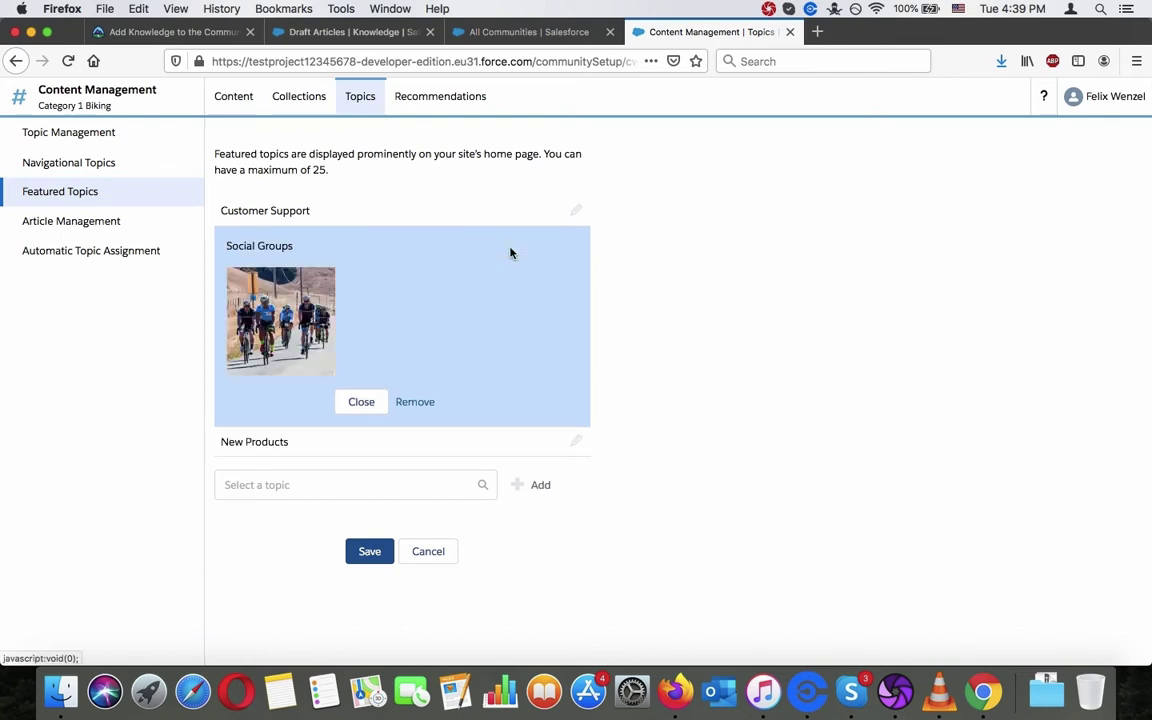
pyautogui.click(476, 210)
pyautogui.click(369, 553)
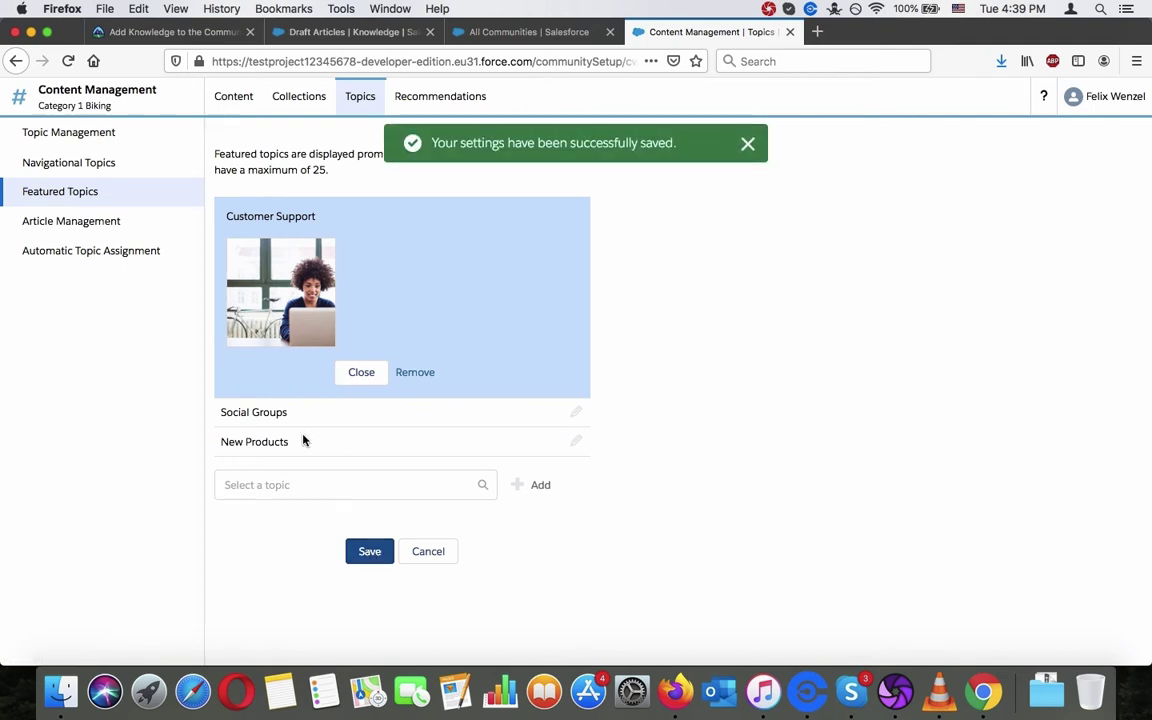
# Read the Add Topics to Articles instructions on Trailhead and open the community's article management page
pyautogui.click(175, 31)
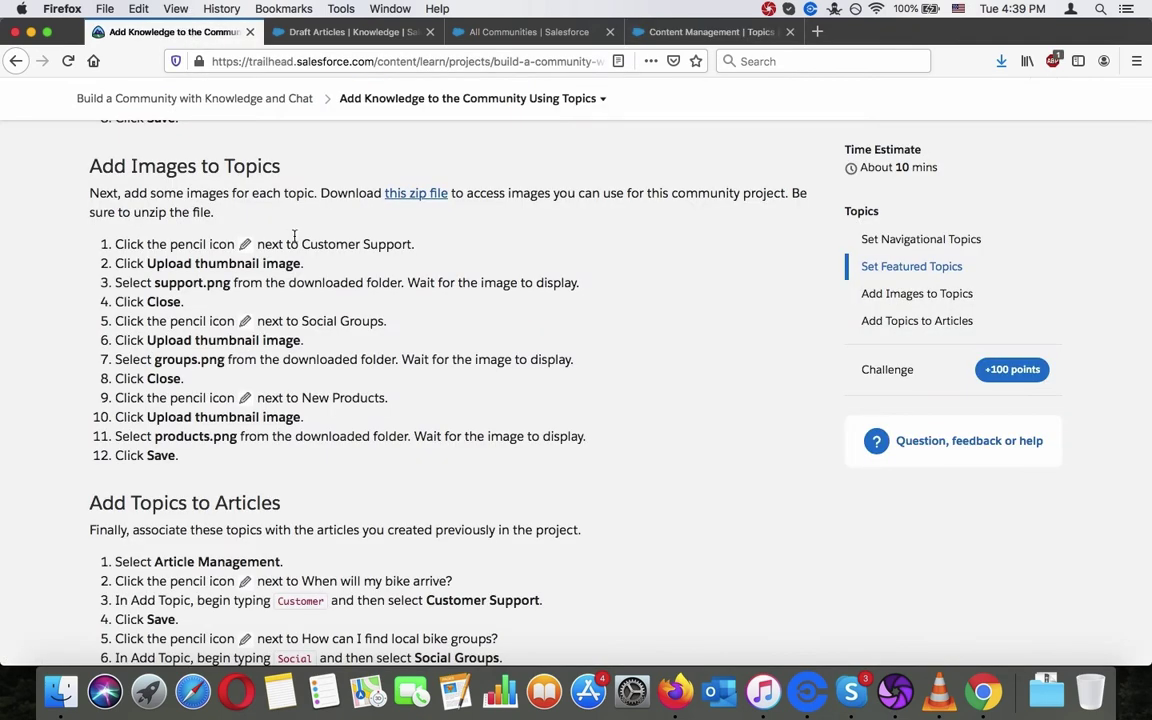
pyautogui.scroll(-5, 294, 236)
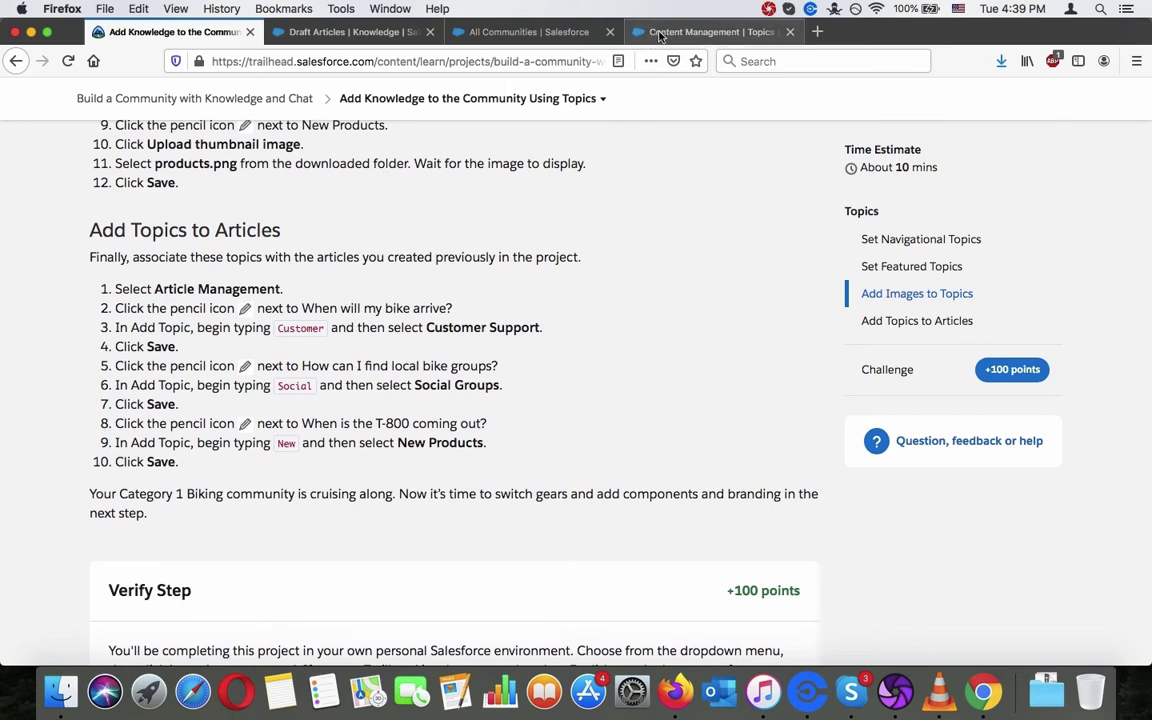
pyautogui.click(700, 31)
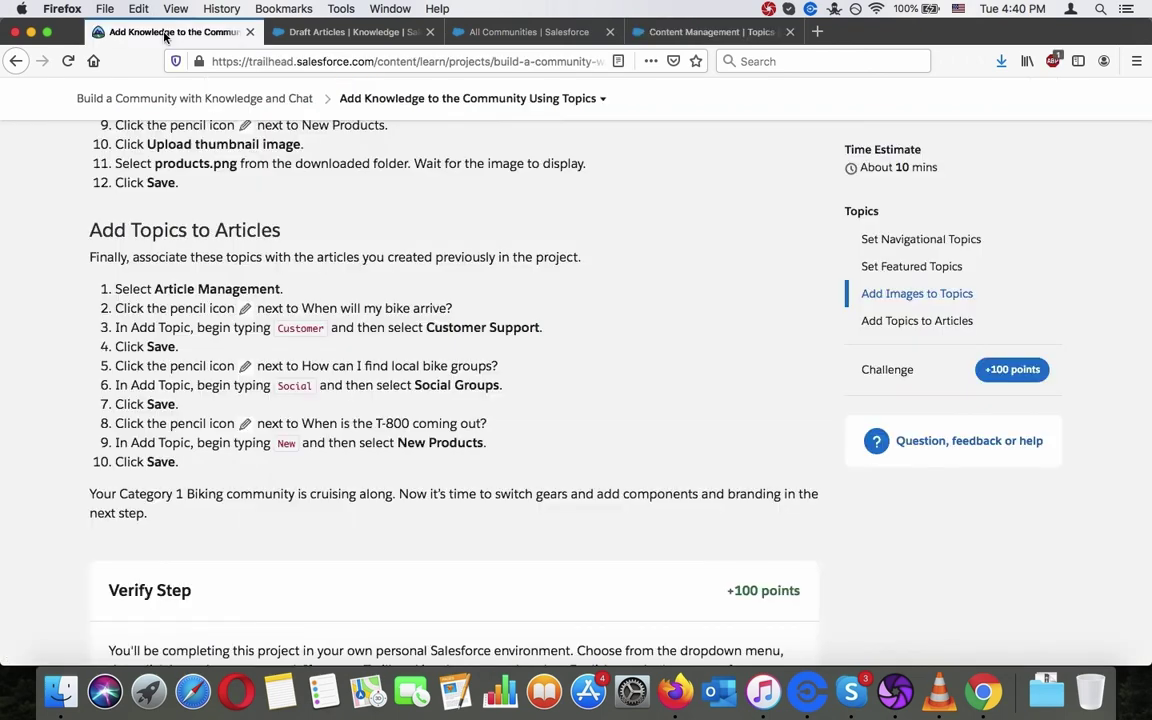
pyautogui.click(150, 32)
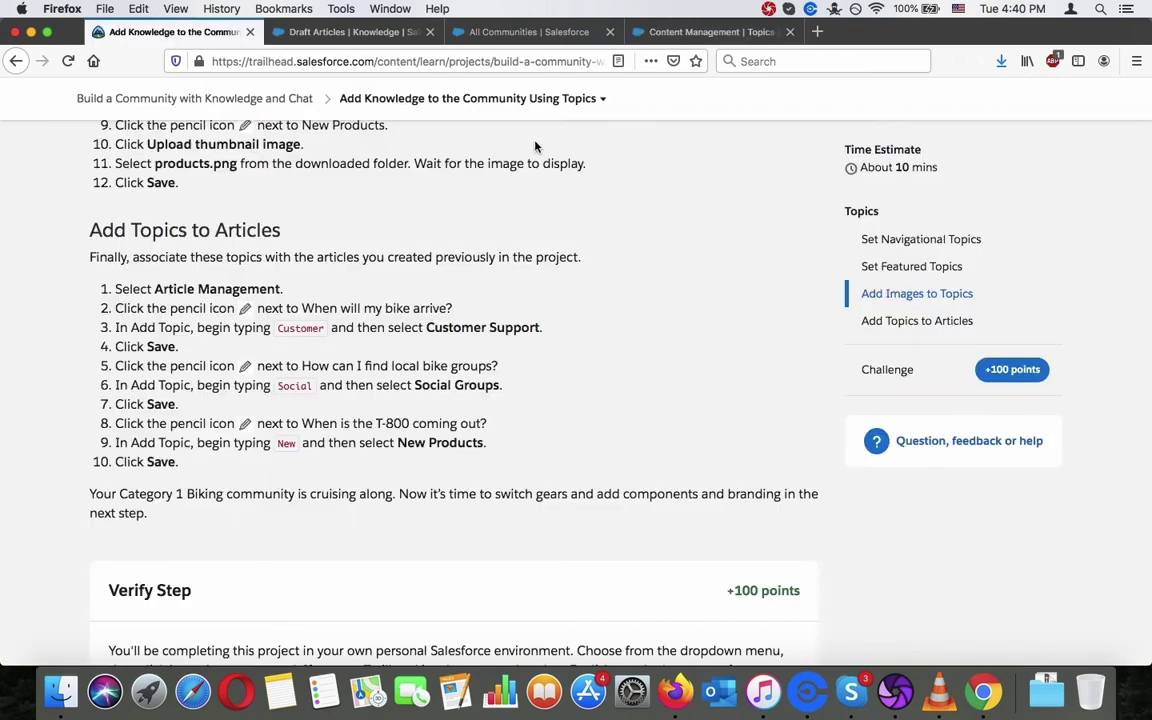
pyautogui.click(683, 33)
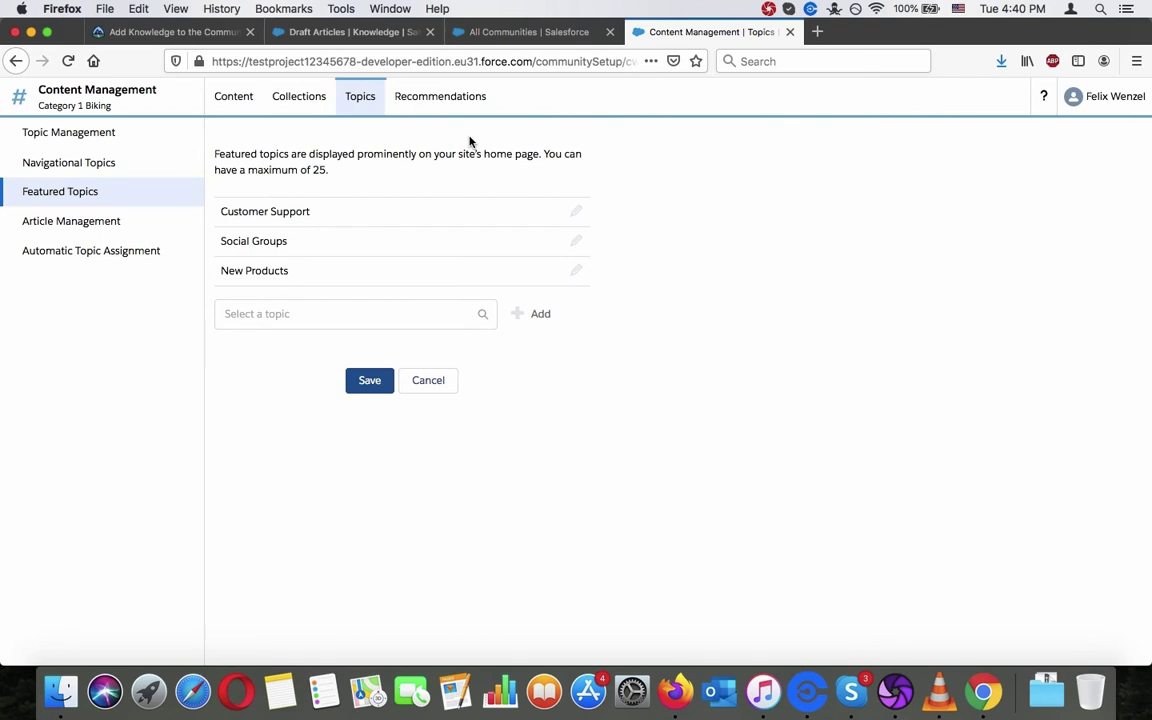
pyautogui.click(150, 221)
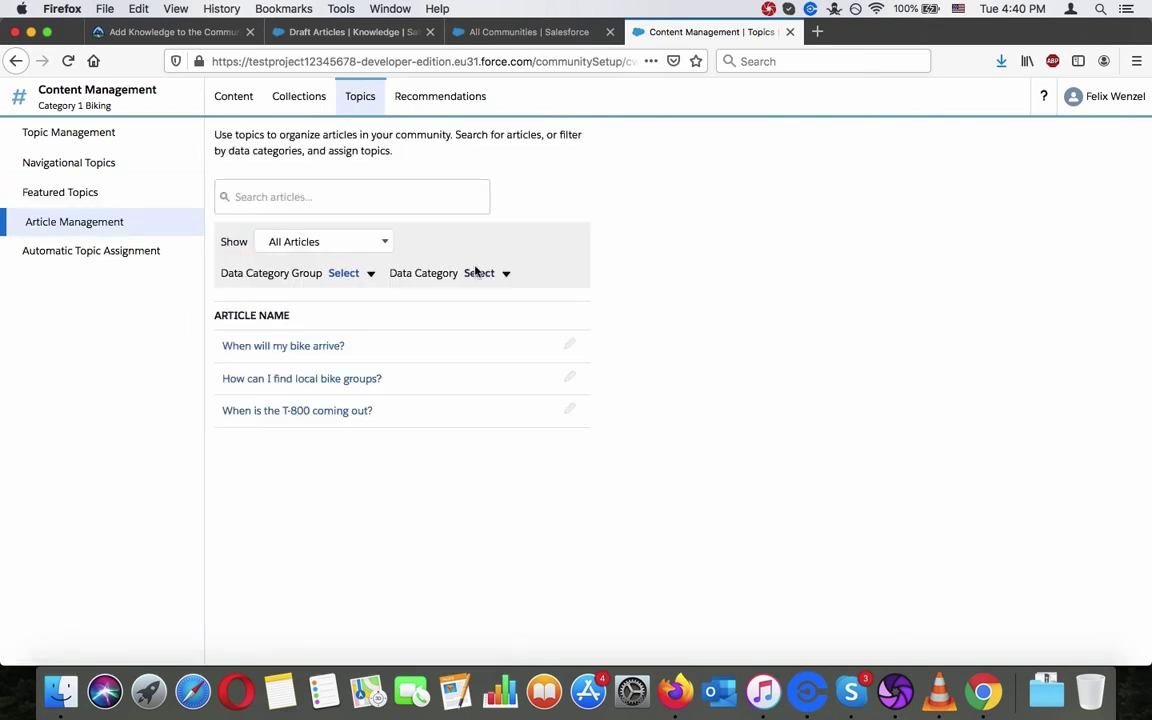
# Assign the Customer Support topic to the article "When will my bike arrive?", using the search term from the Trailhead instructions, and save
pyautogui.click(574, 346)
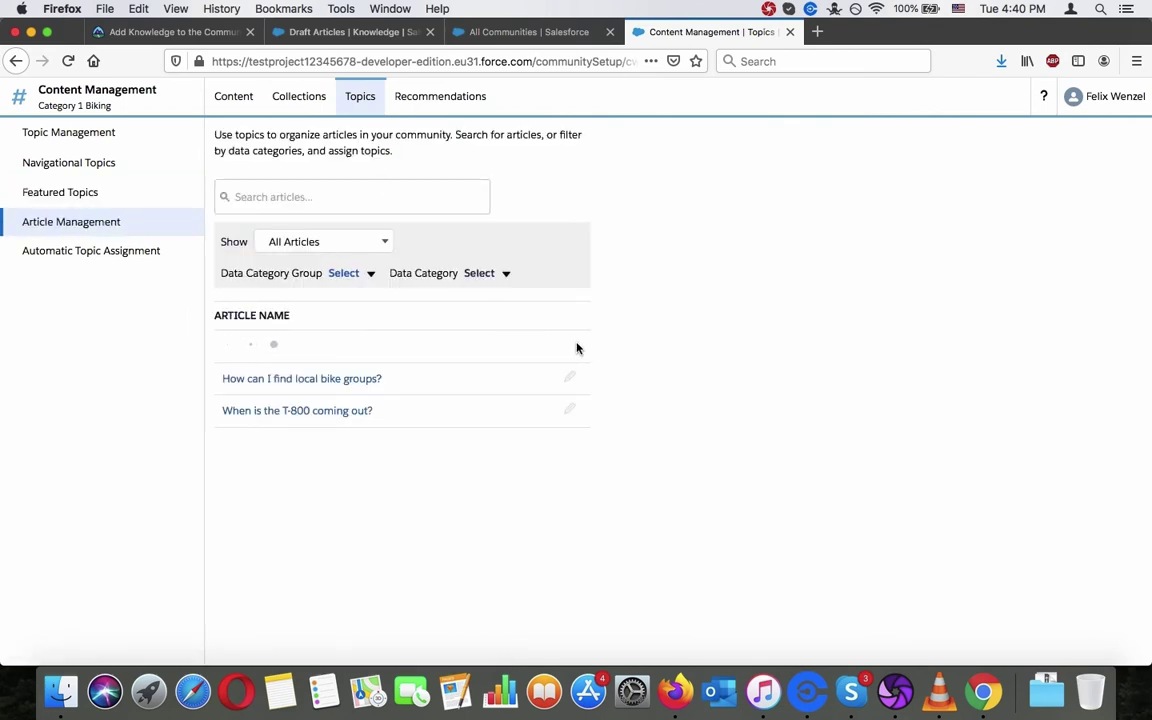
pyautogui.click(227, 35)
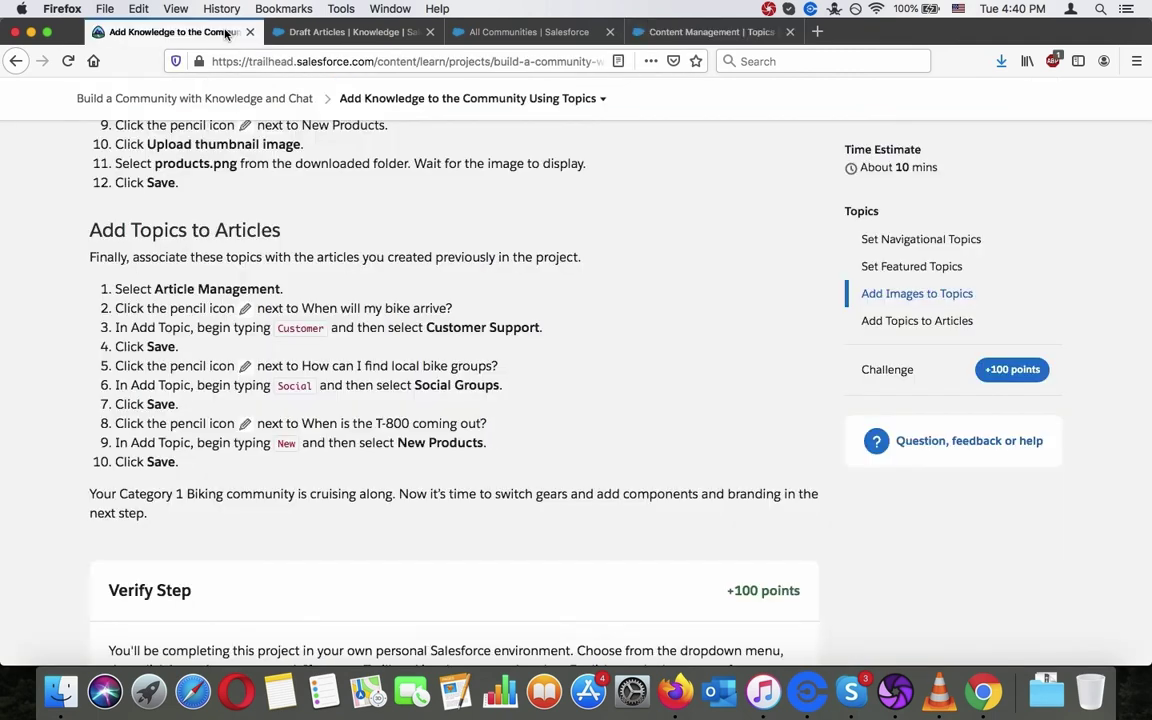
pyautogui.rightClick(302, 327)
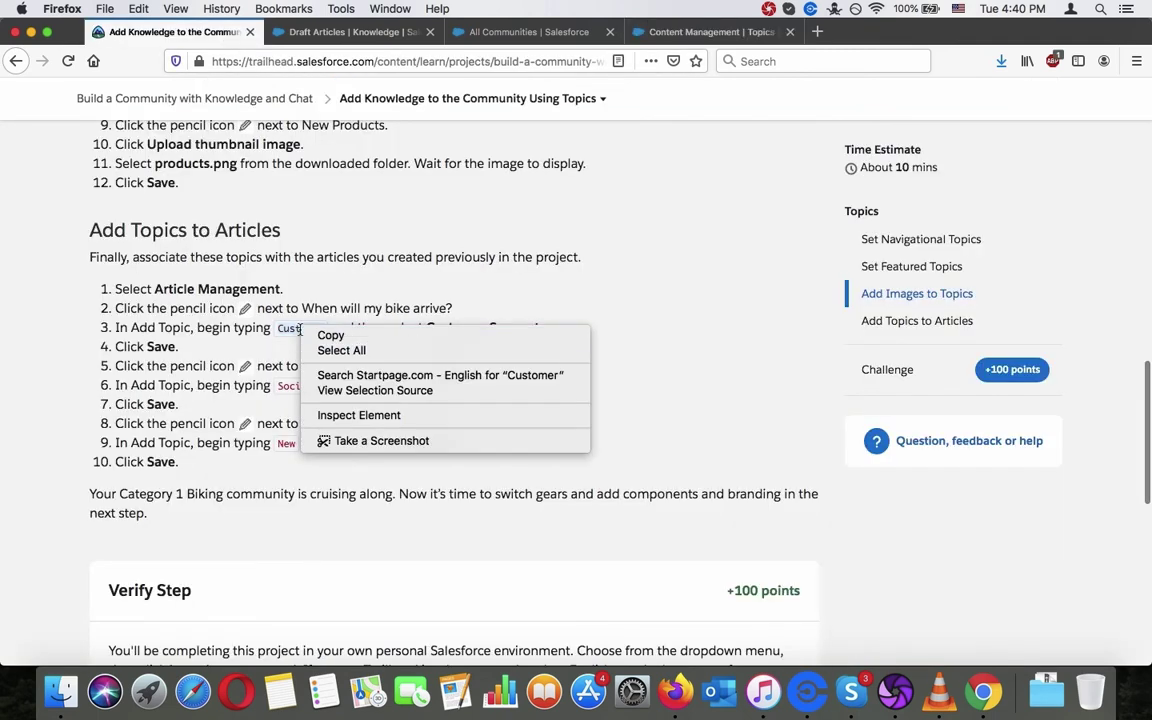
pyautogui.click(316, 334)
pyautogui.click(700, 31)
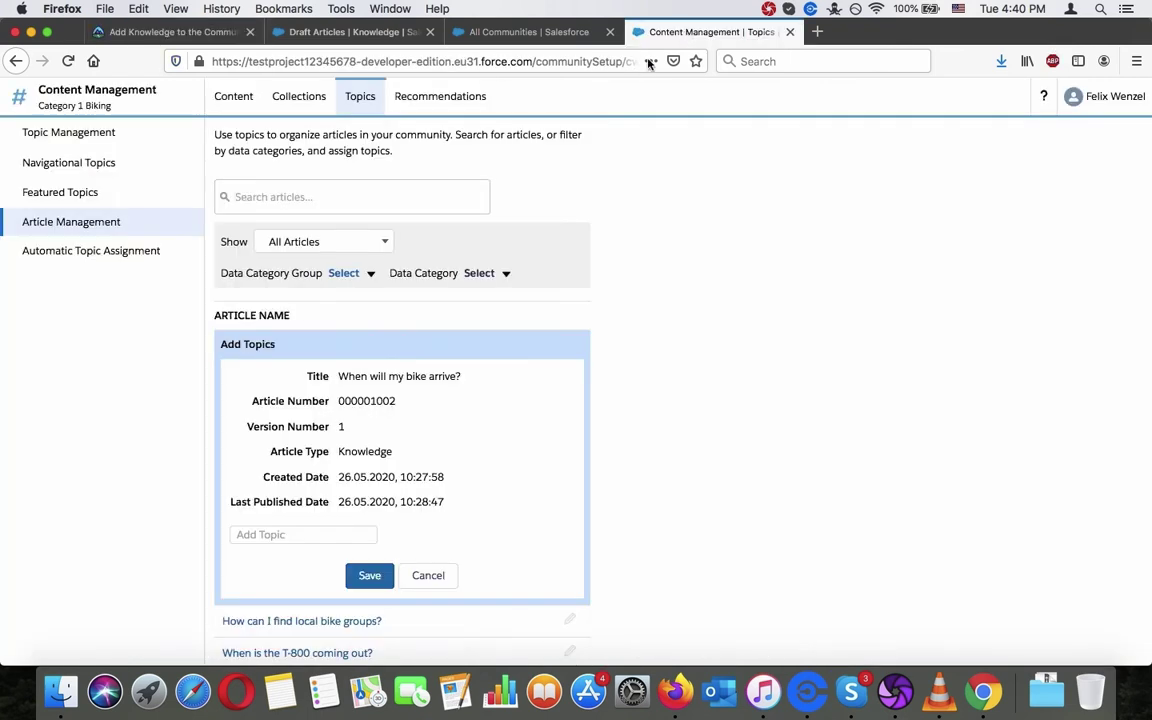
pyautogui.click(337, 536)
pyautogui.press('super+v')
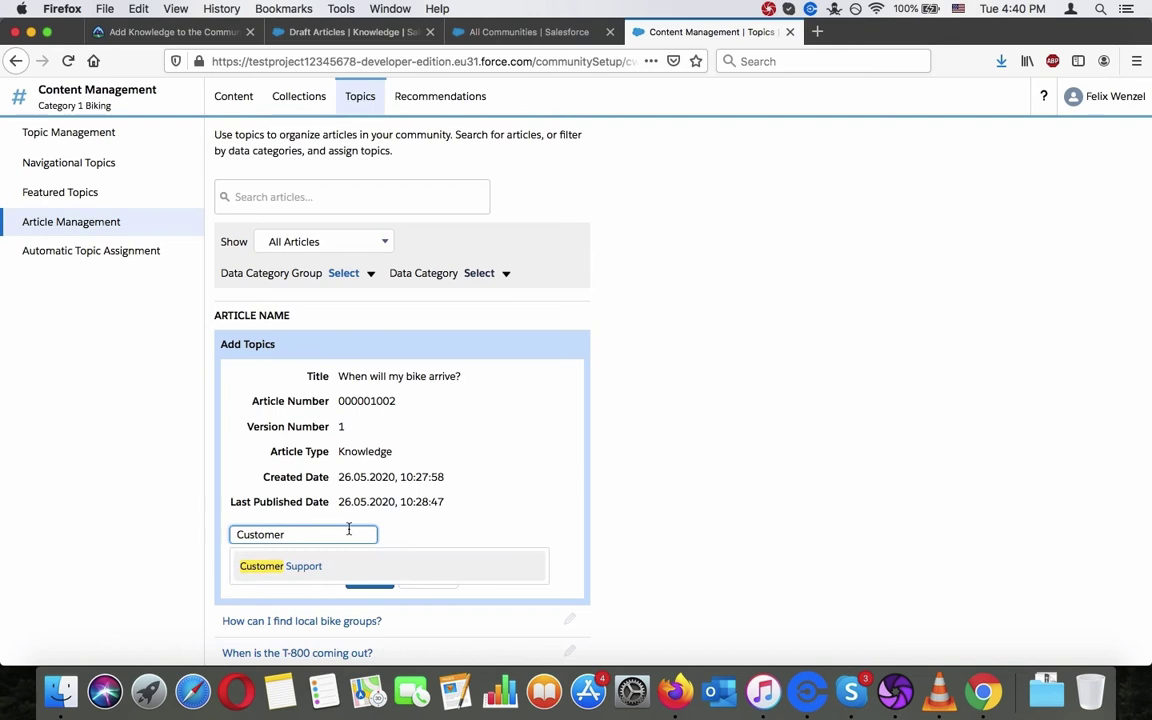
pyautogui.click(314, 566)
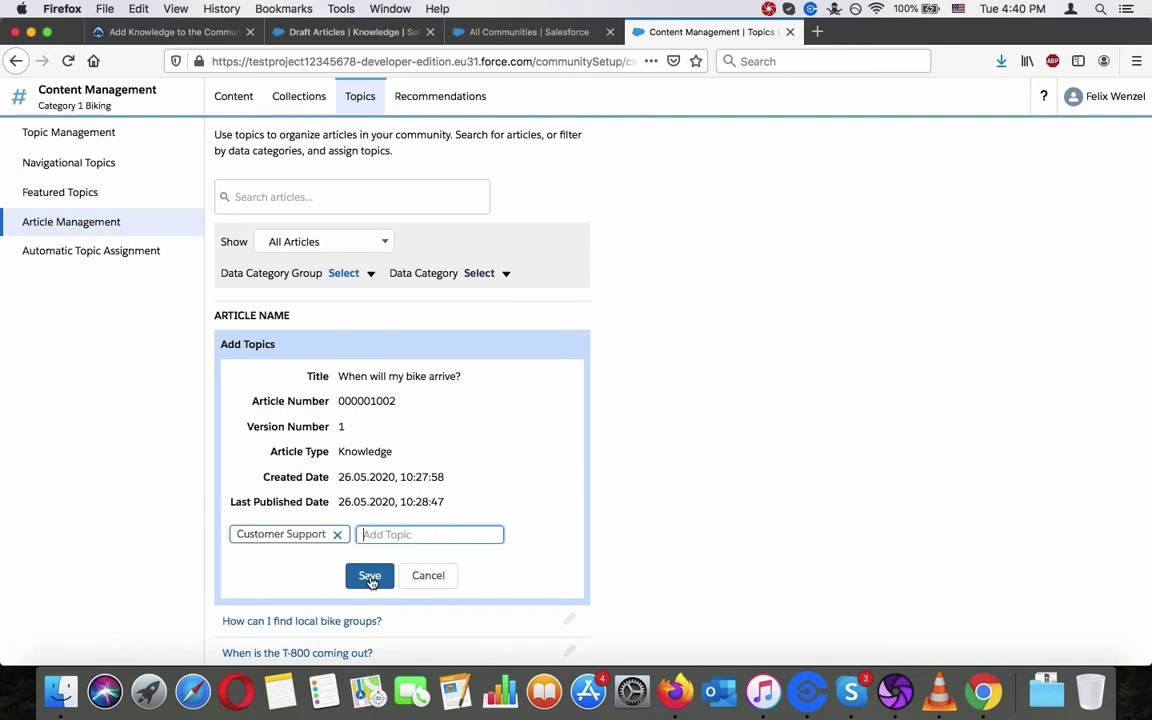
pyautogui.click(195, 37)
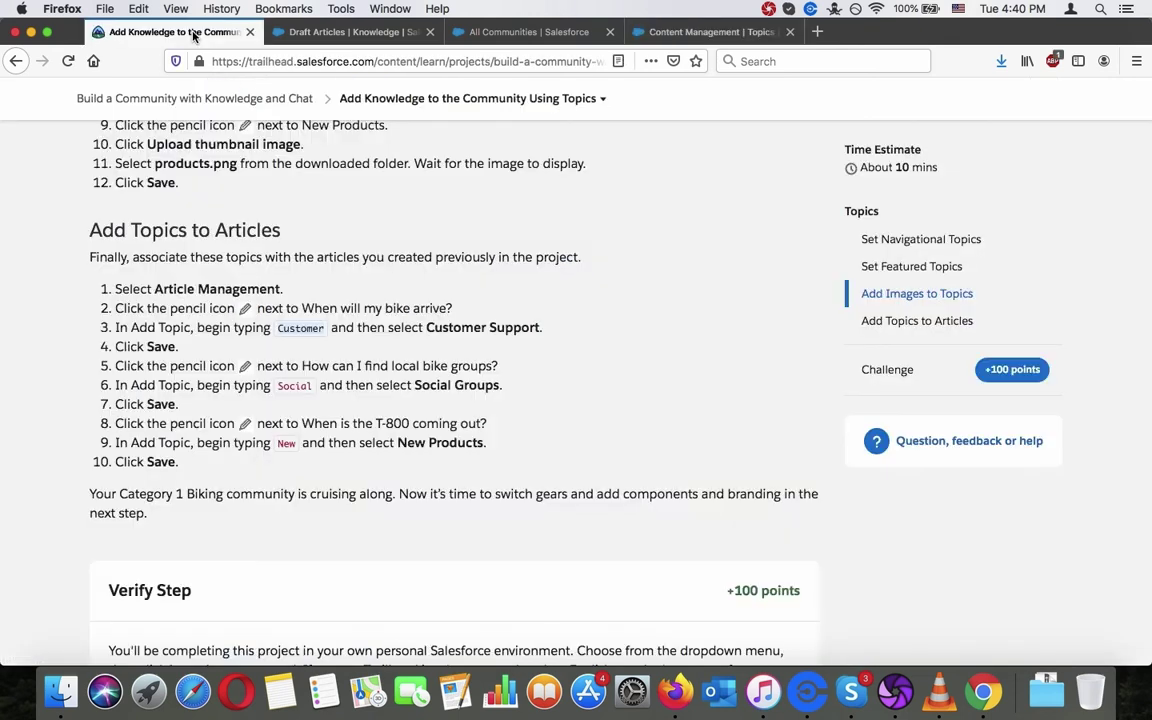
pyautogui.click(683, 32)
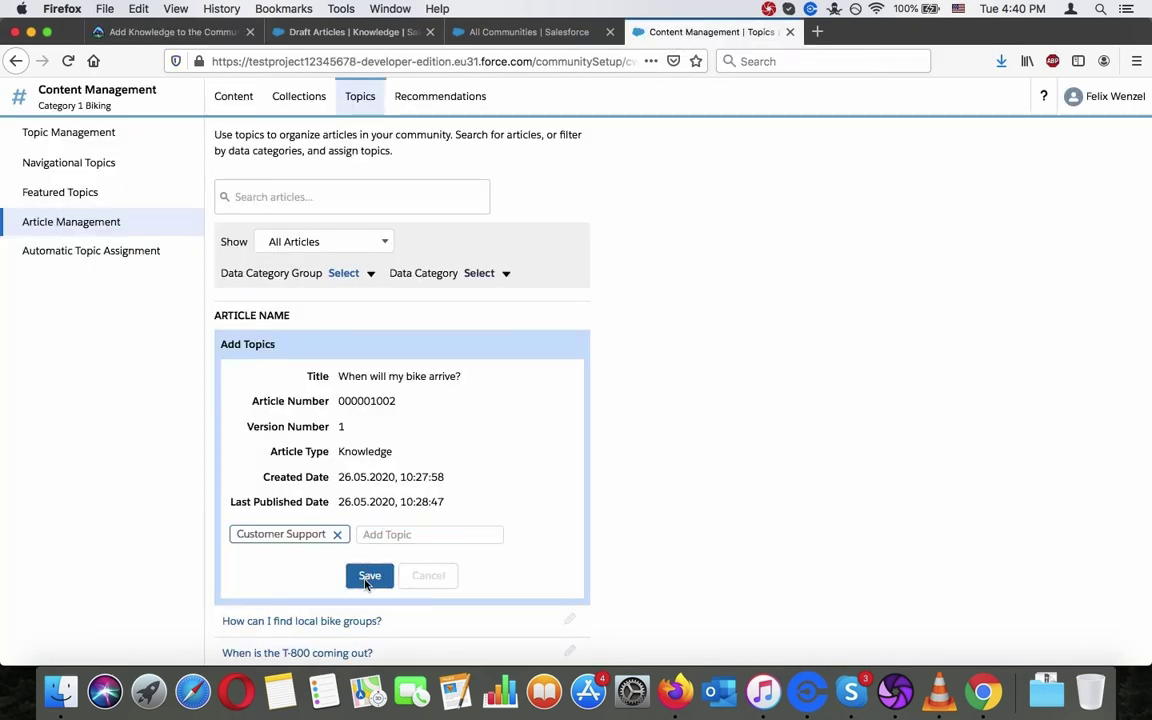
pyautogui.press('Return')
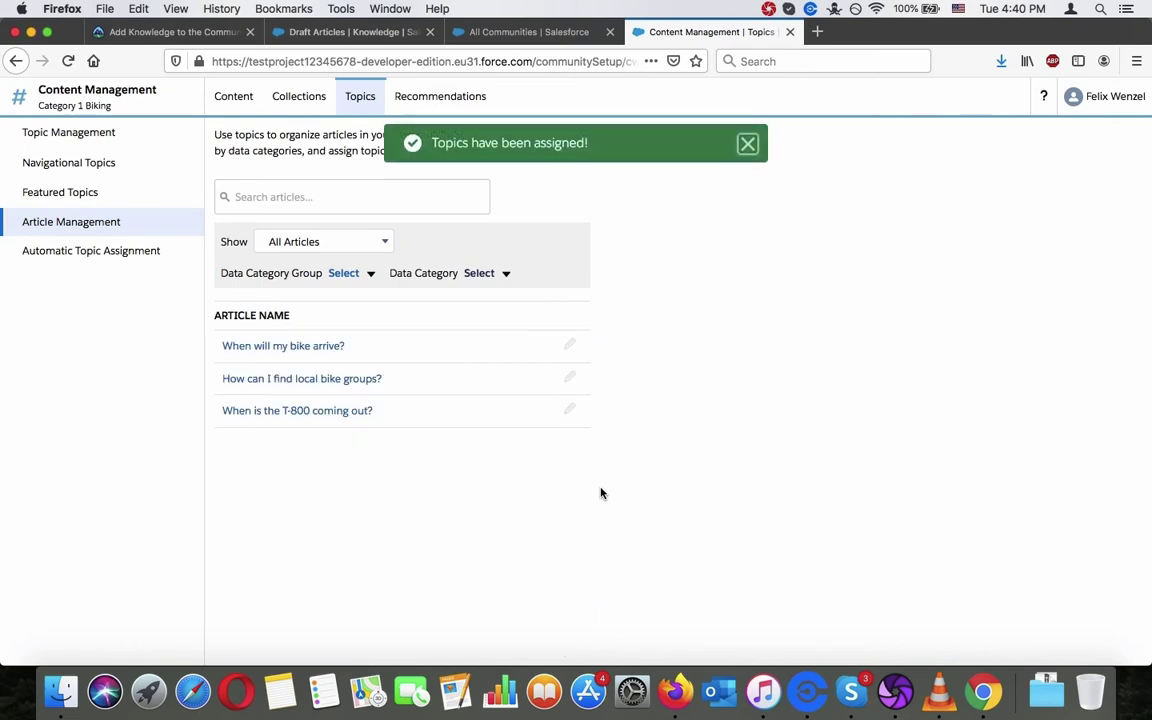
# Assign the Social Groups topic to the article "How can I find local bike groups?" and save
pyautogui.click(573, 386)
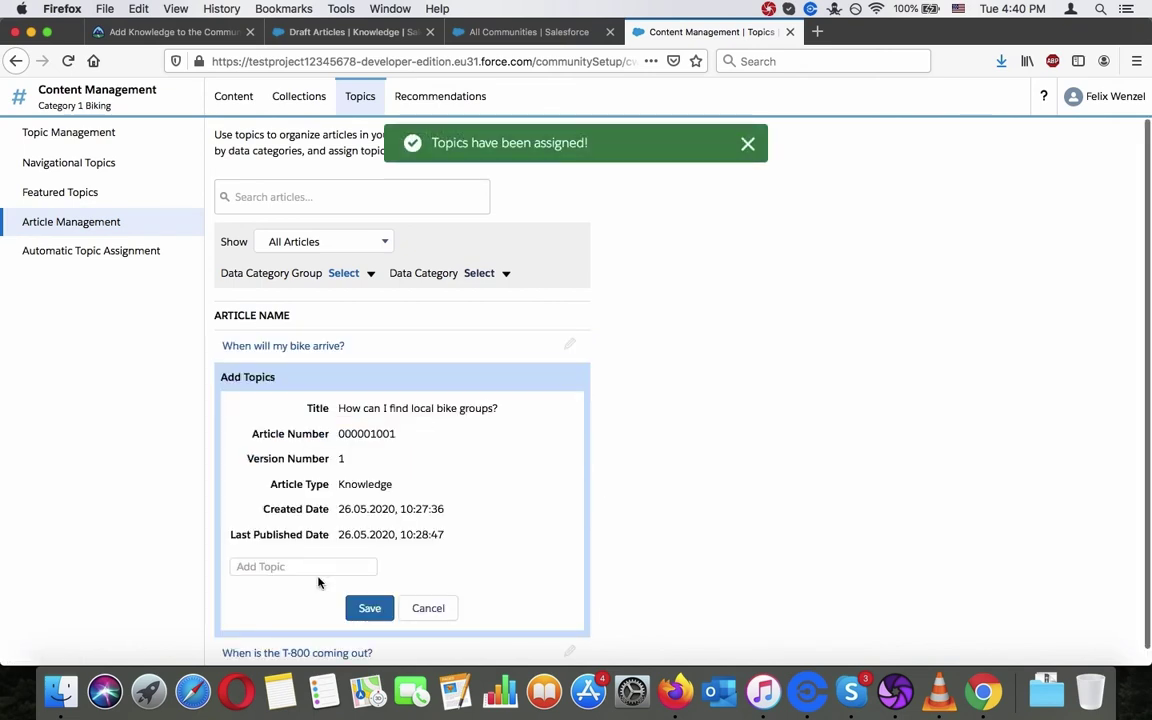
pyautogui.click(317, 569)
pyautogui.write('soc')
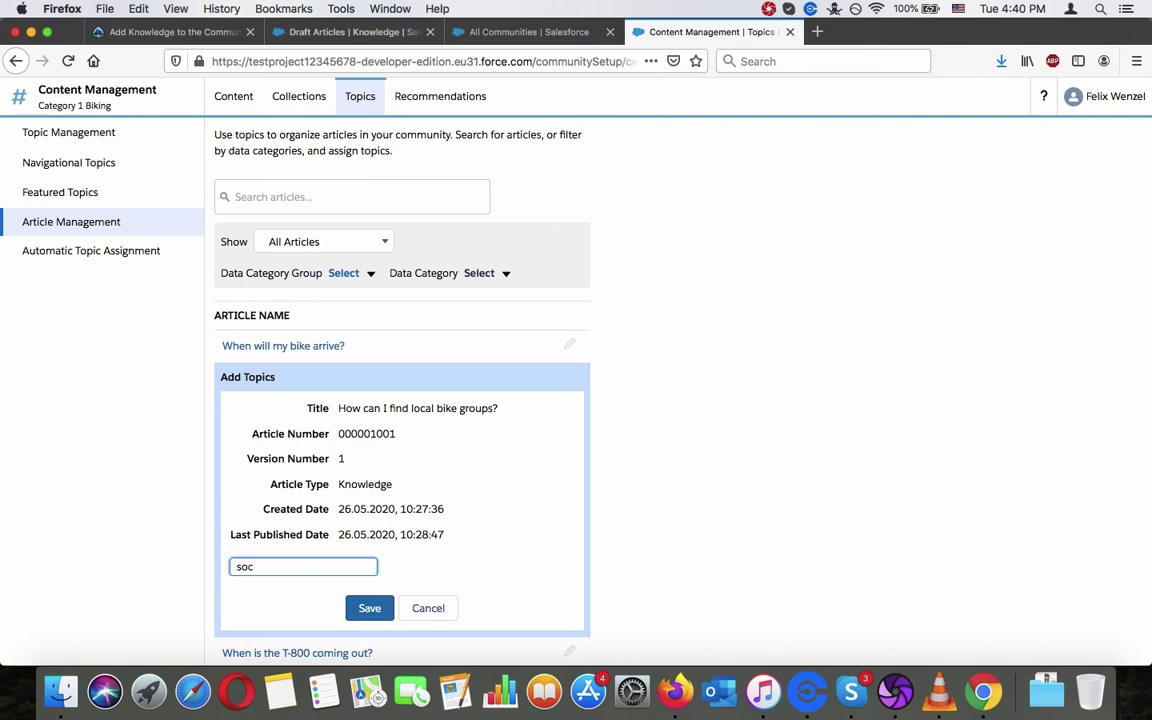
pyautogui.click(314, 601)
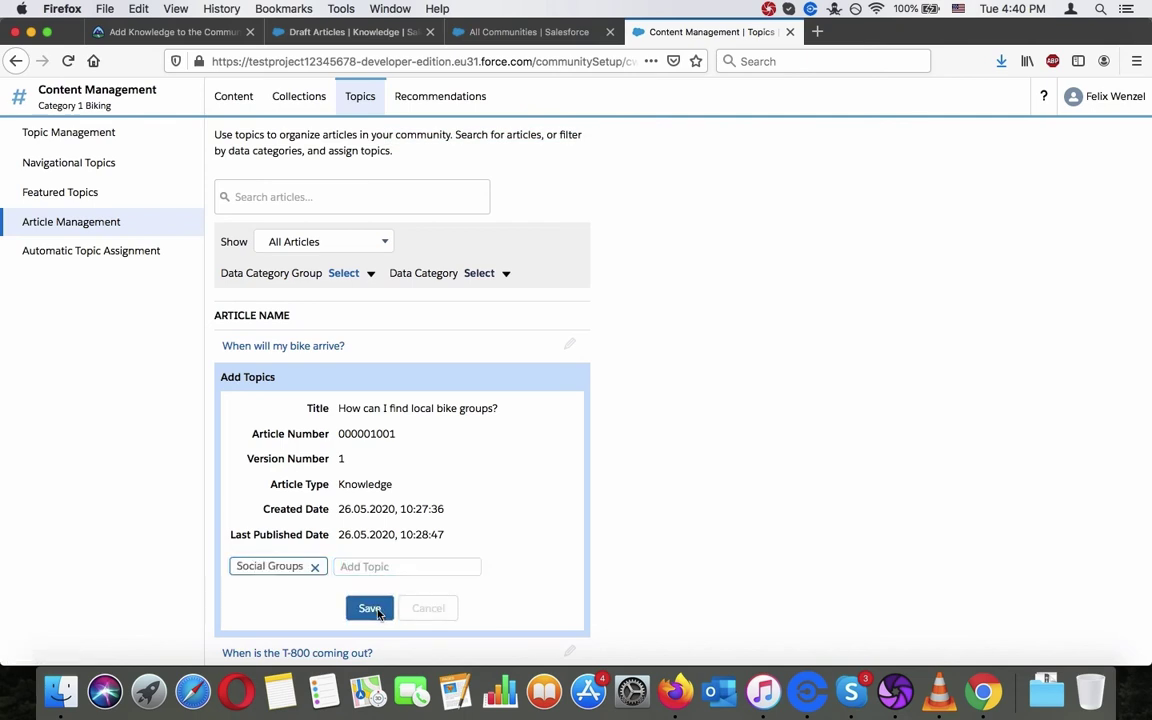
pyautogui.click(369, 609)
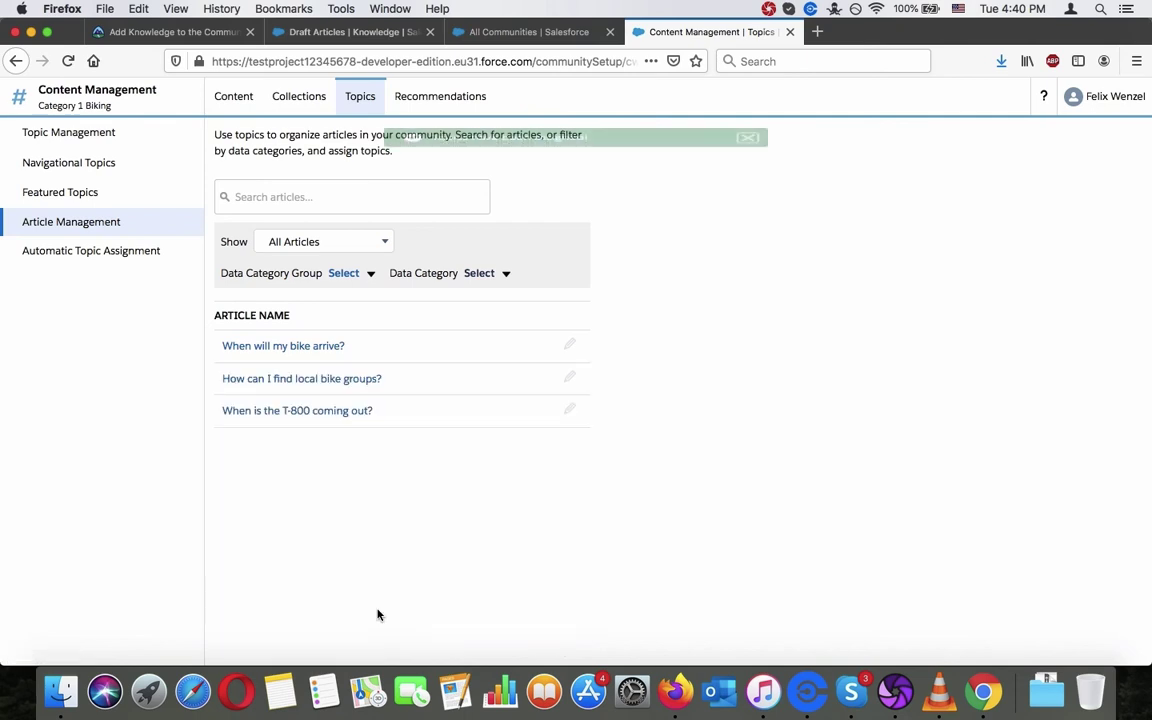
# Assign the New Products topic to the article "When is the T-800 coming out?" and save
pyautogui.click(548, 414)
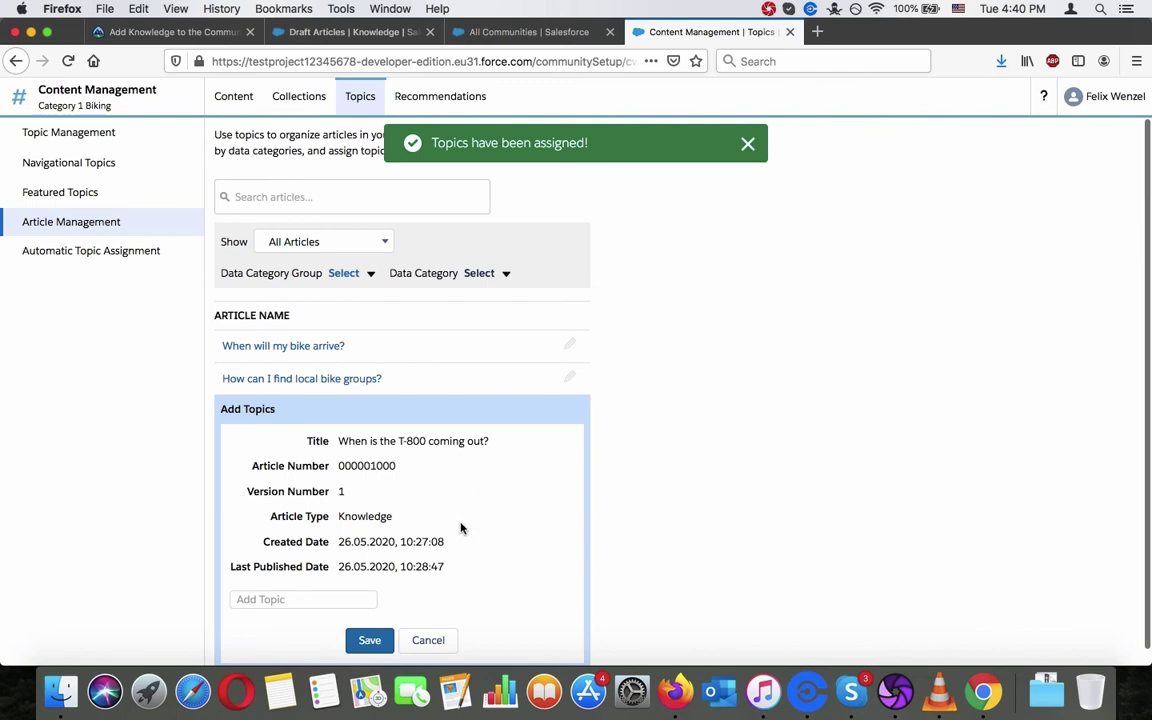
pyautogui.click(361, 601)
pyautogui.write('pro')
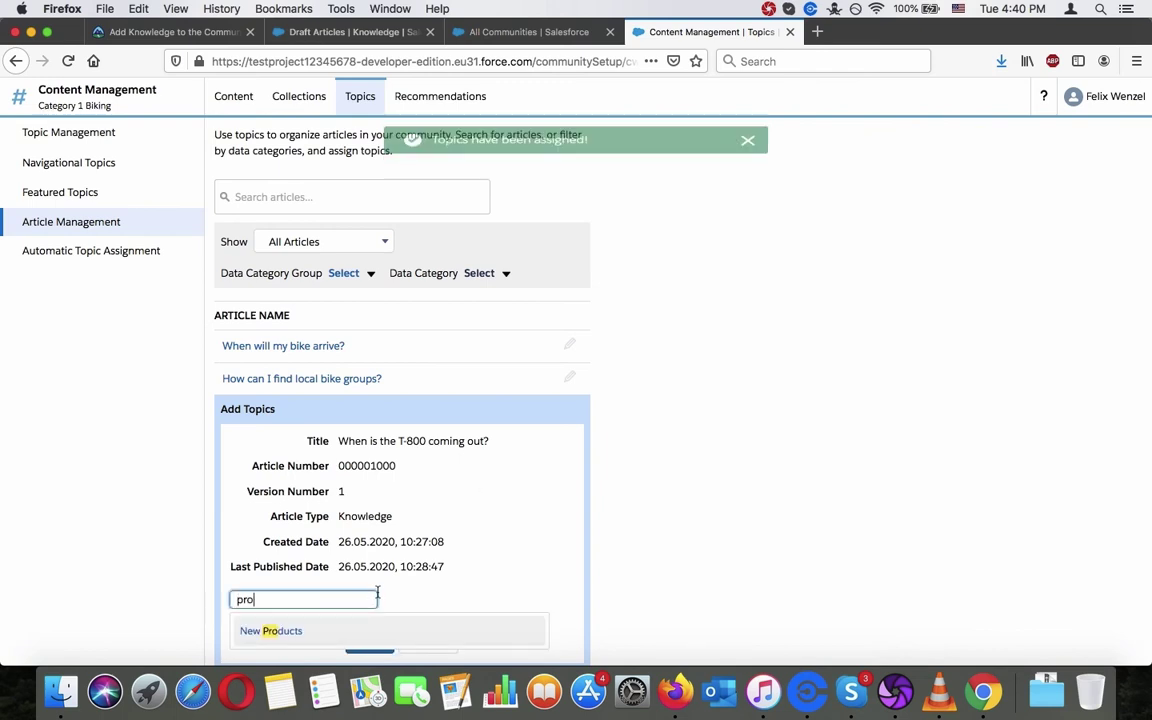
pyautogui.click(366, 631)
pyautogui.click(372, 640)
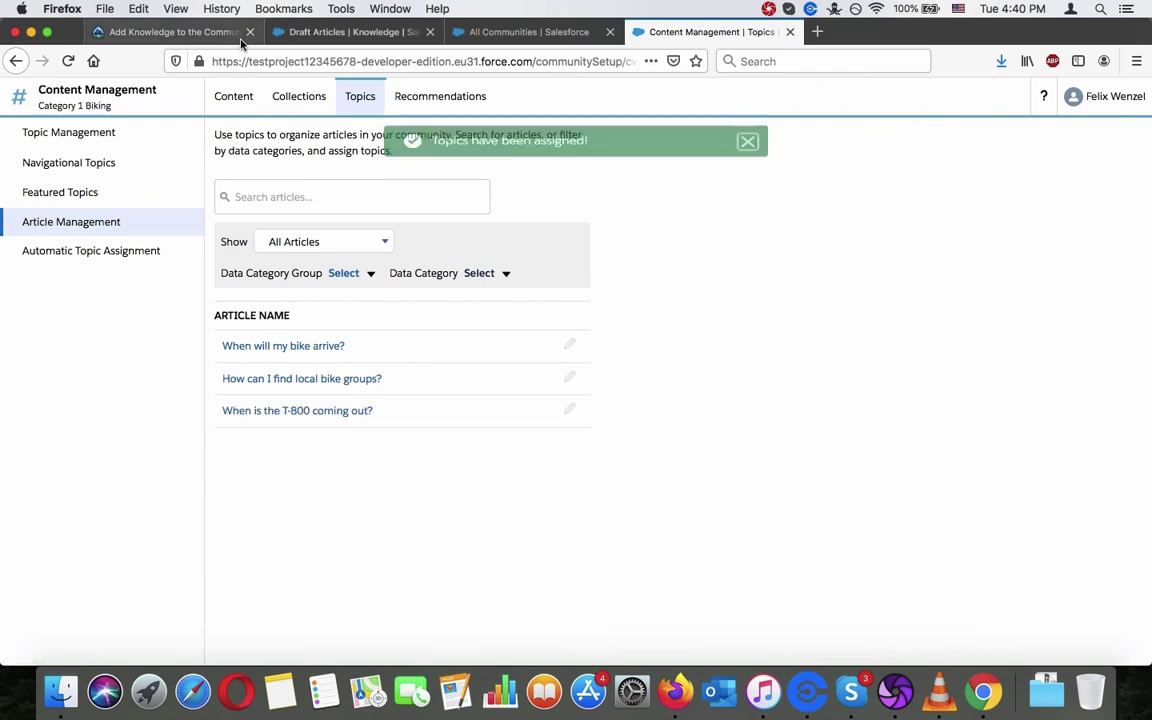
# Review the Trailhead instructions for navigational topics, featured topics, topic images and article topics to check that every task is done
pyautogui.click(195, 31)
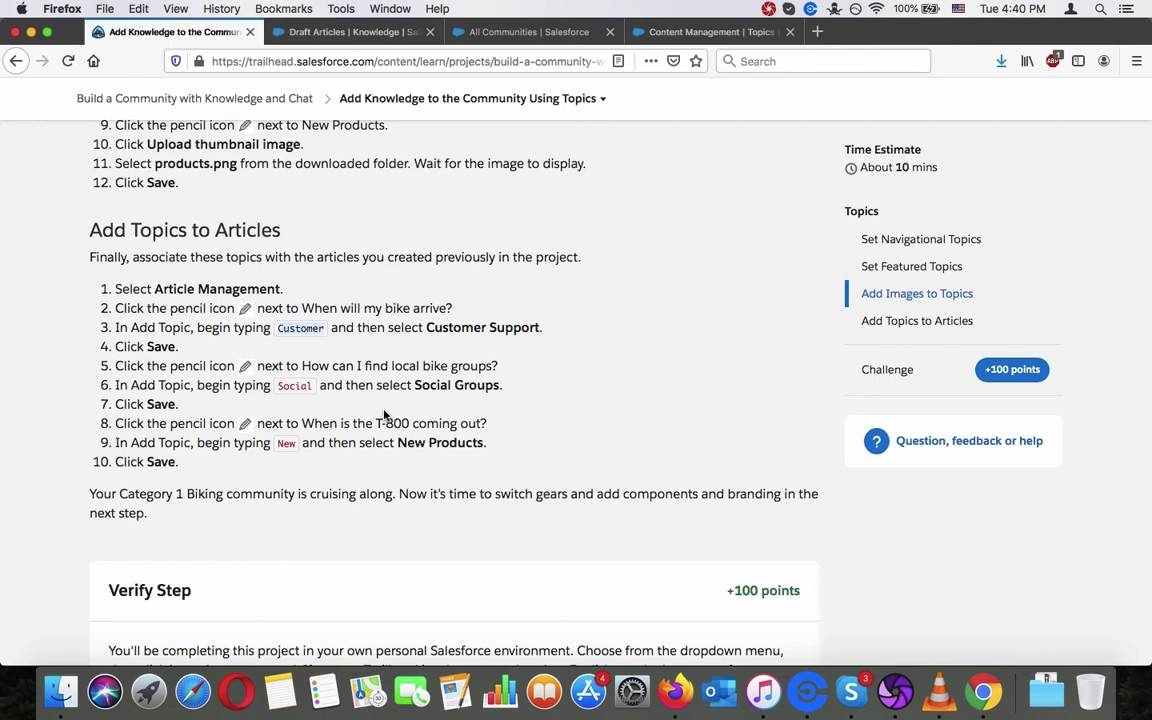
pyautogui.scroll(15, 384, 415)
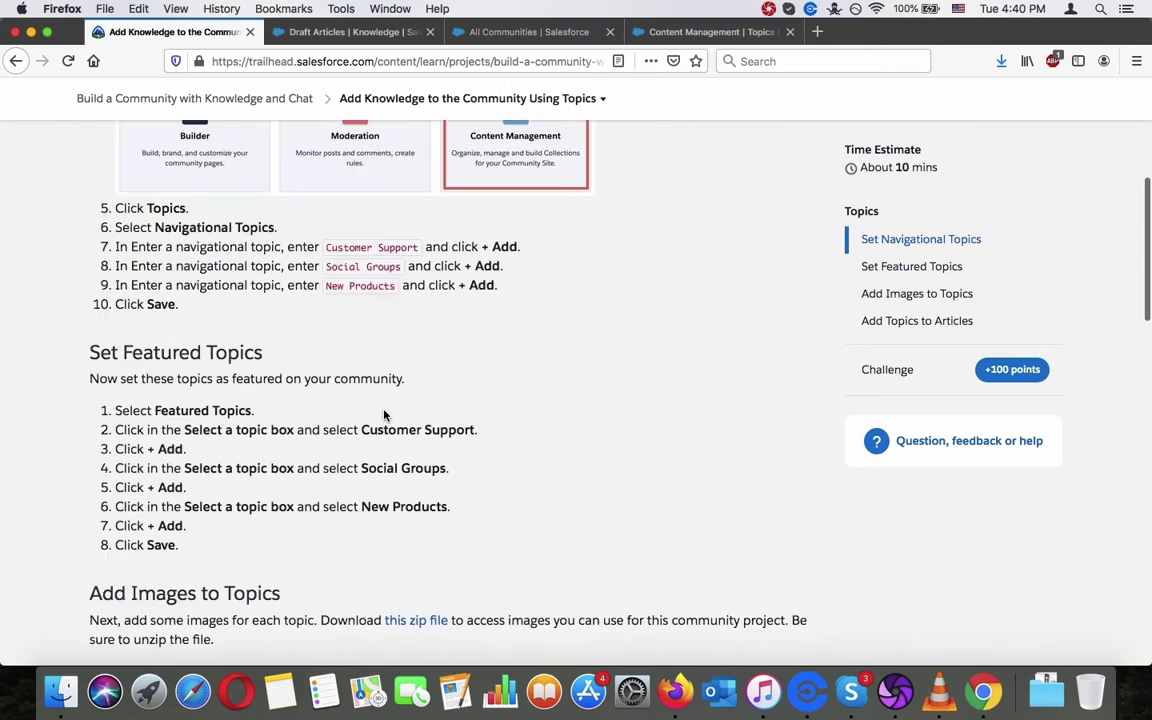
pyautogui.scroll(-5, 384, 415)
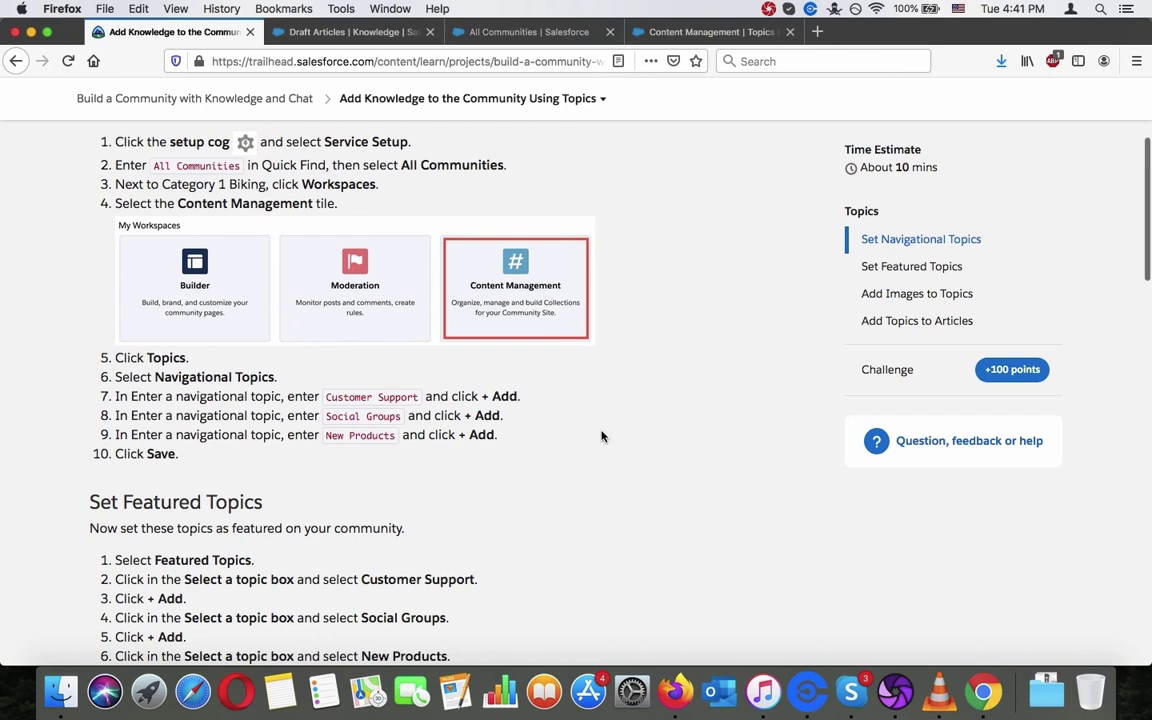
pyautogui.scroll(-6, 601, 436)
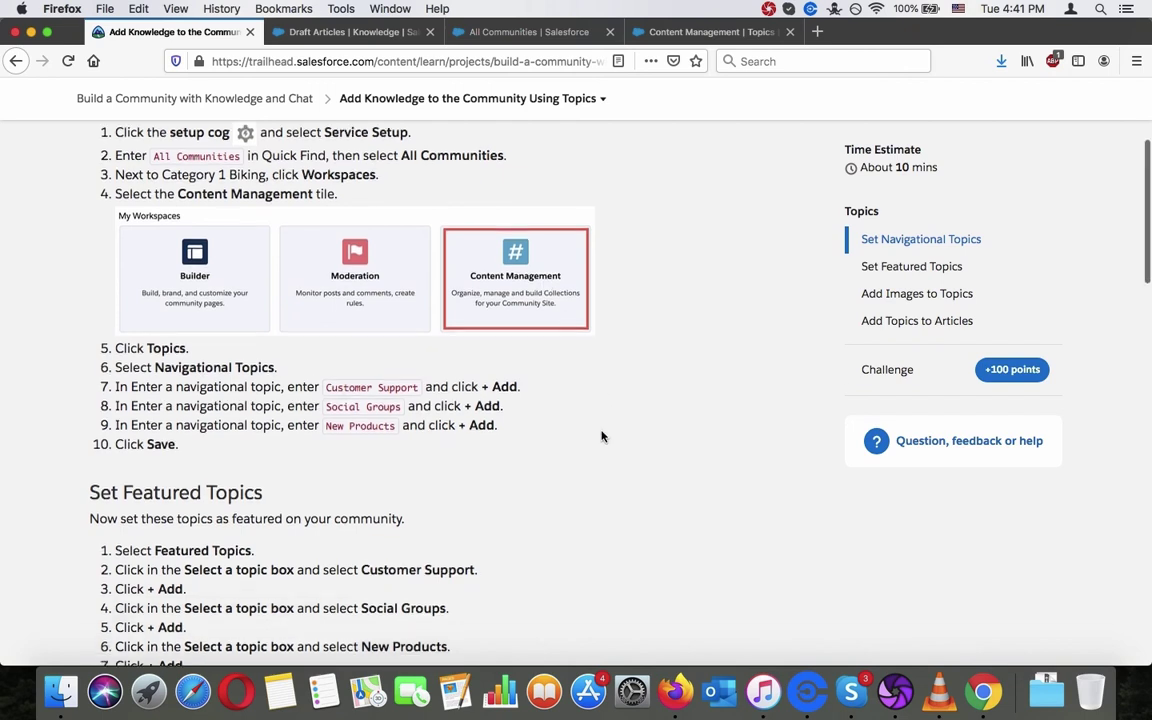
pyautogui.scroll(-6, 601, 436)
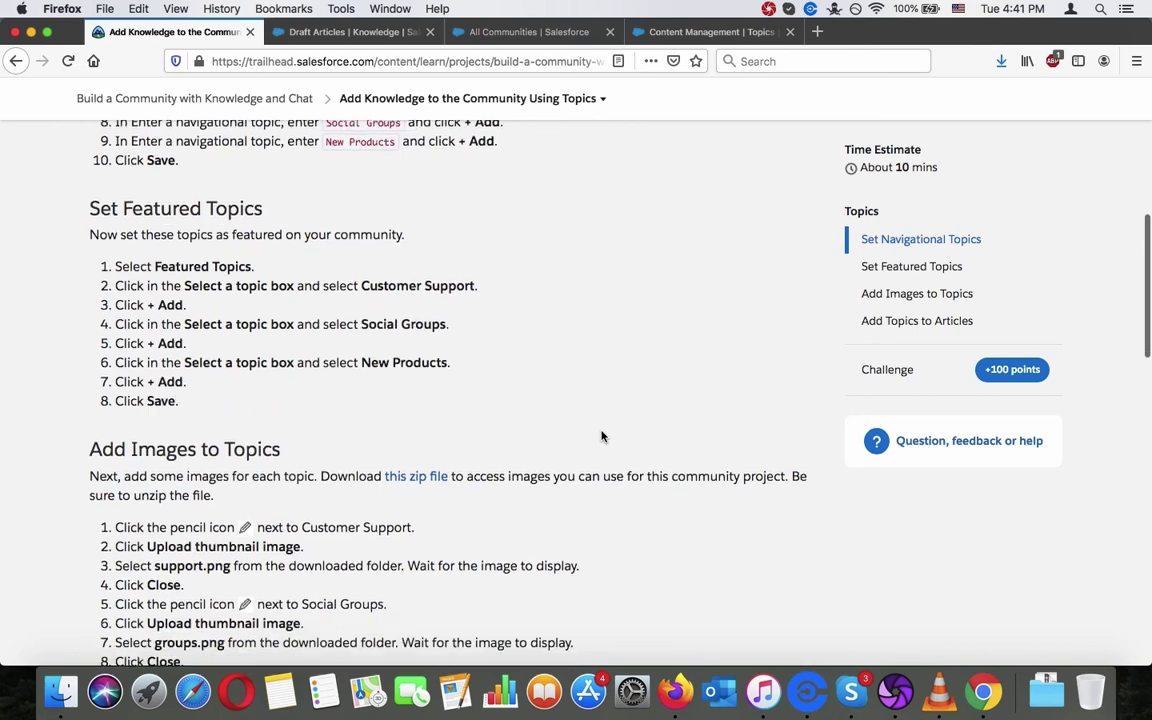
pyautogui.scroll(-7, 601, 436)
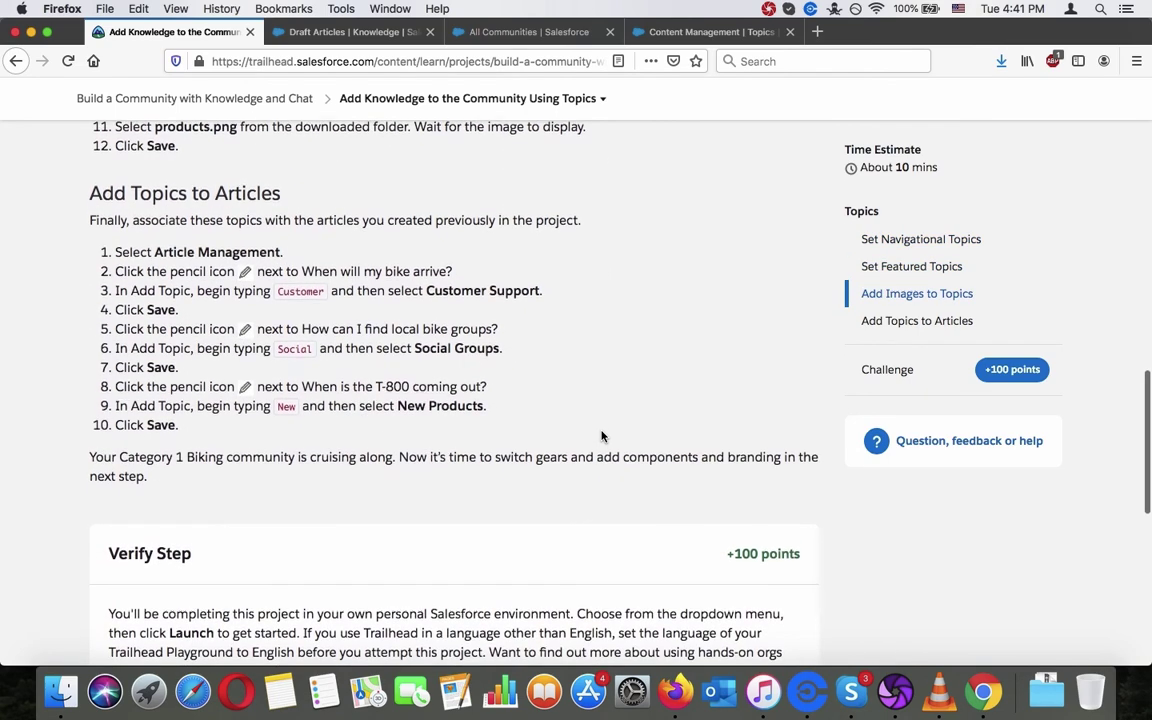
pyautogui.scroll(5, 601, 436)
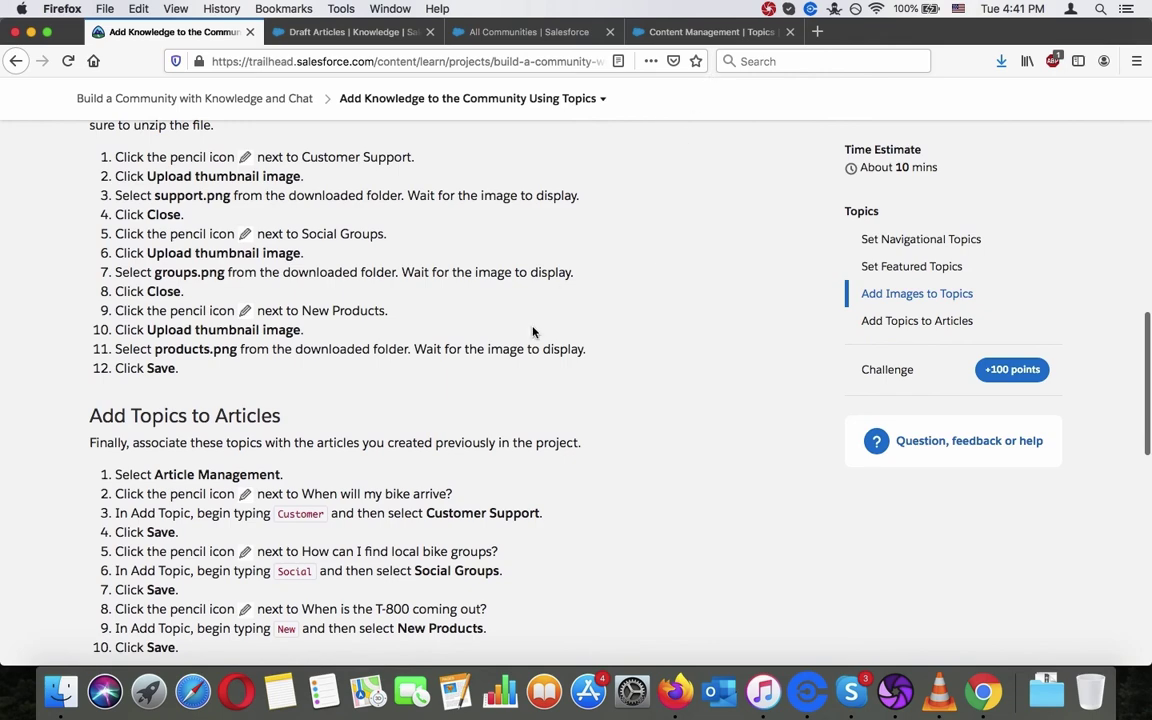
pyautogui.scroll(1, 310, 553)
pyautogui.scroll(15, 310, 553)
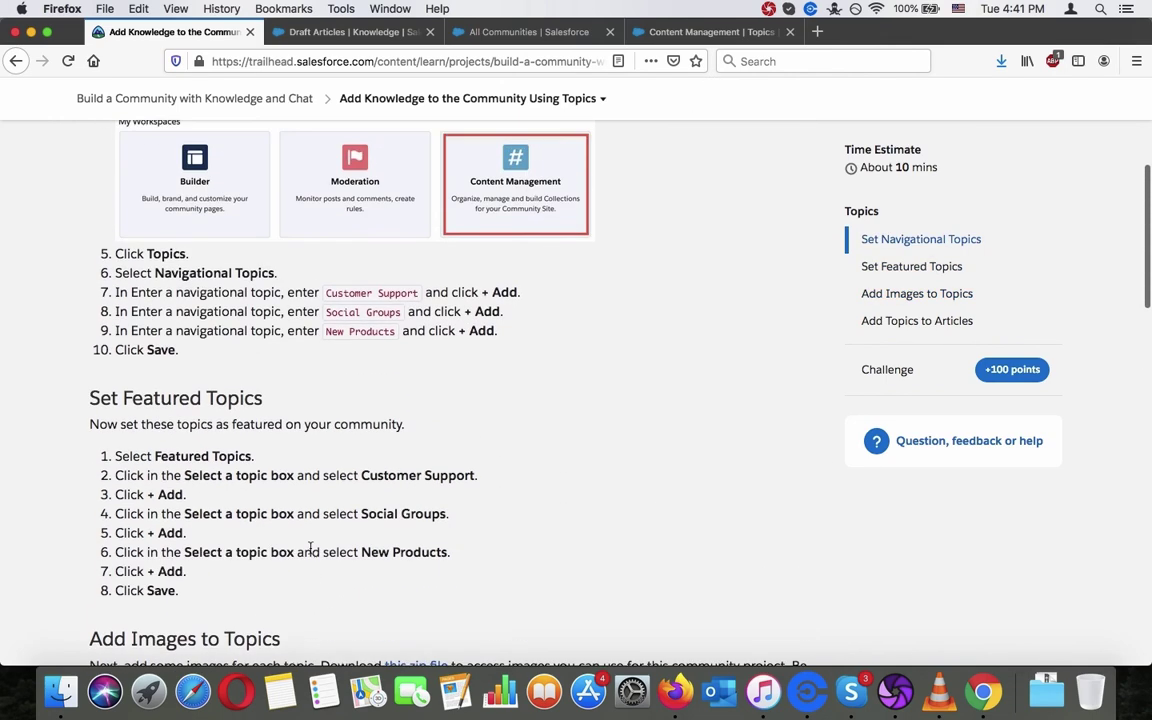
pyautogui.scroll(-15, 310, 553)
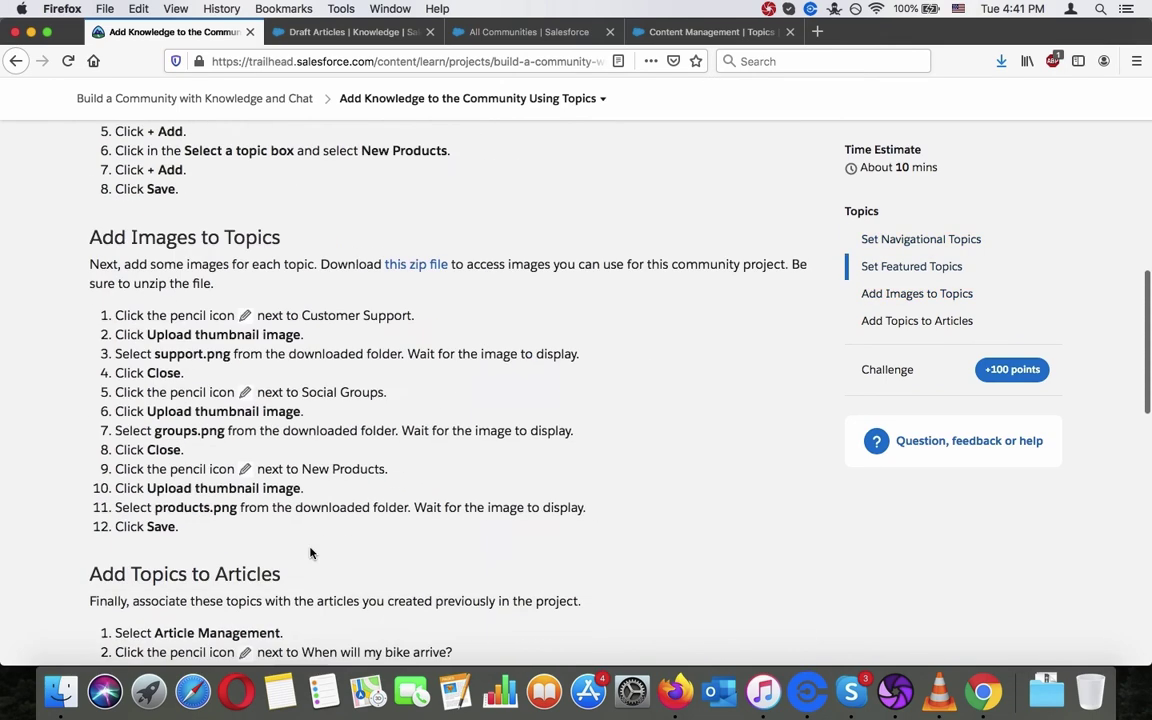
# Submit the Trailhead step for verification against the Report Dashboard org
pyautogui.scroll(-12, 310, 548)
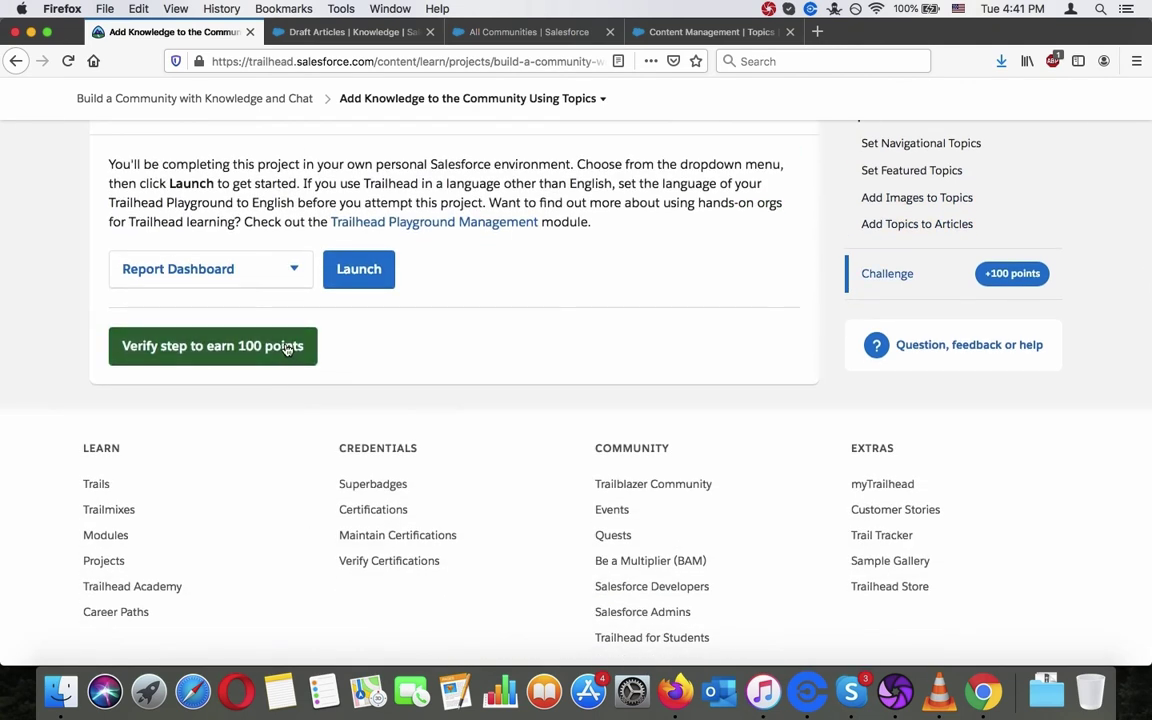
pyautogui.click(287, 348)
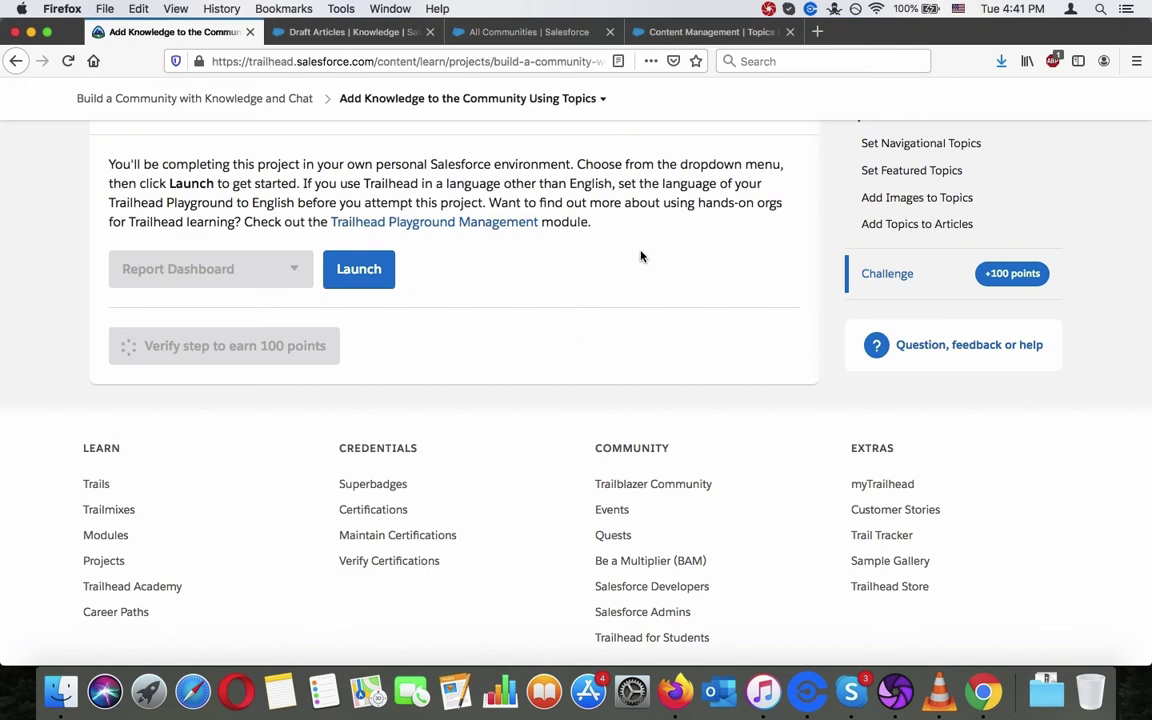
pyautogui.scroll(3, 641, 256)
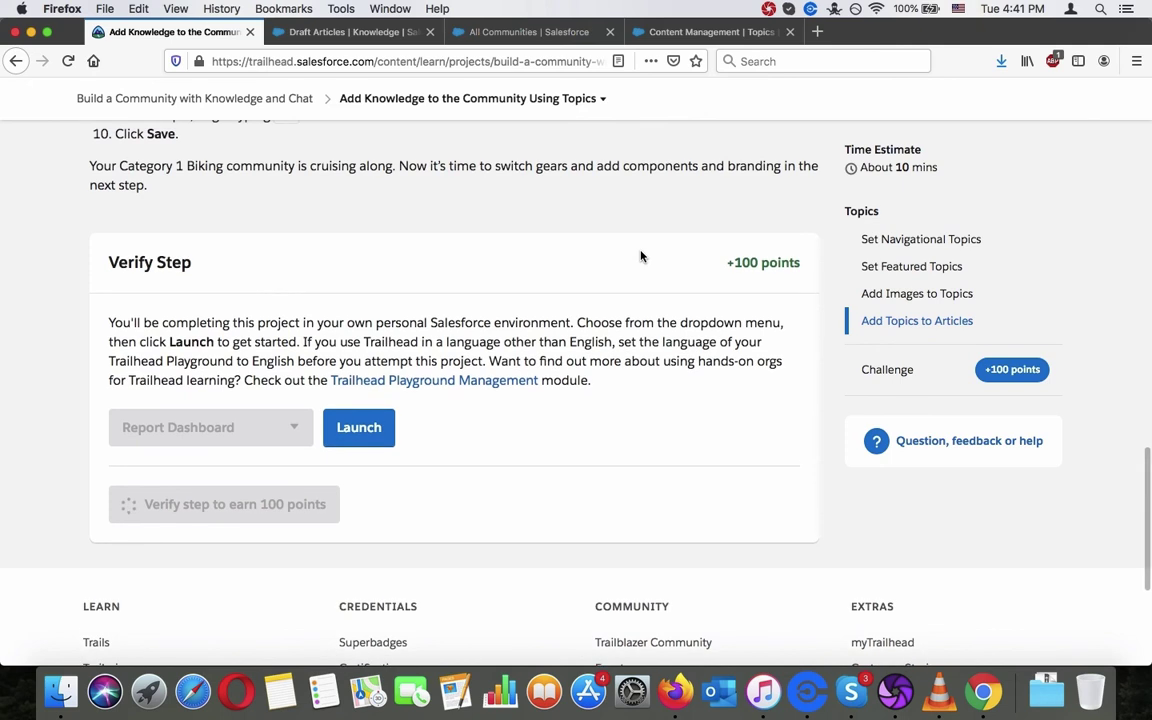